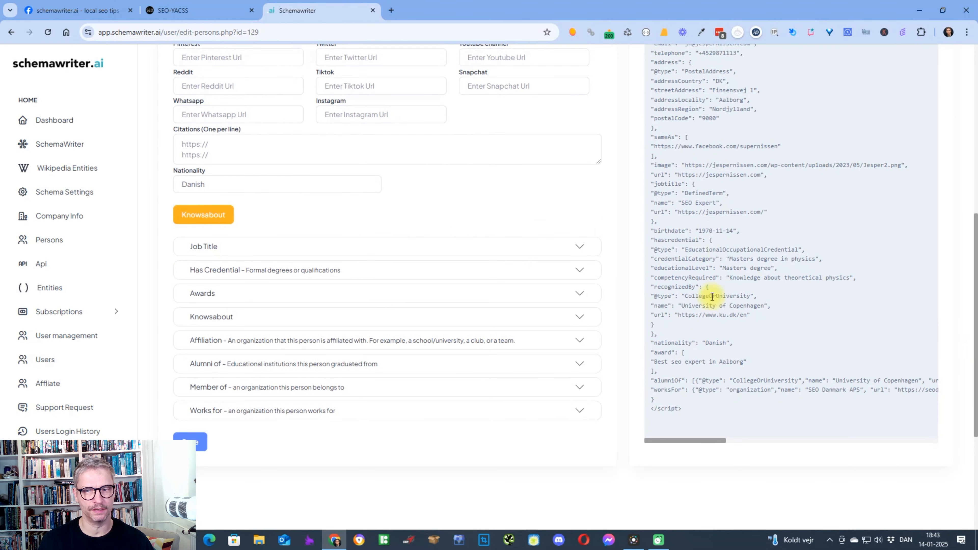
- Add a new entry to the person's Knowsabout section and expand its detail fields
left_click(584, 322)
left_click(584, 322)
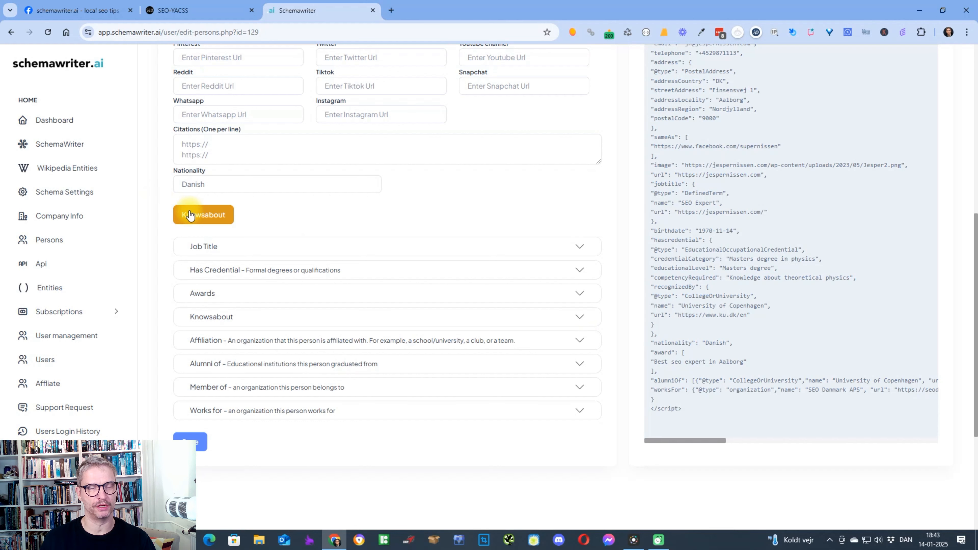
left_click(579, 318)
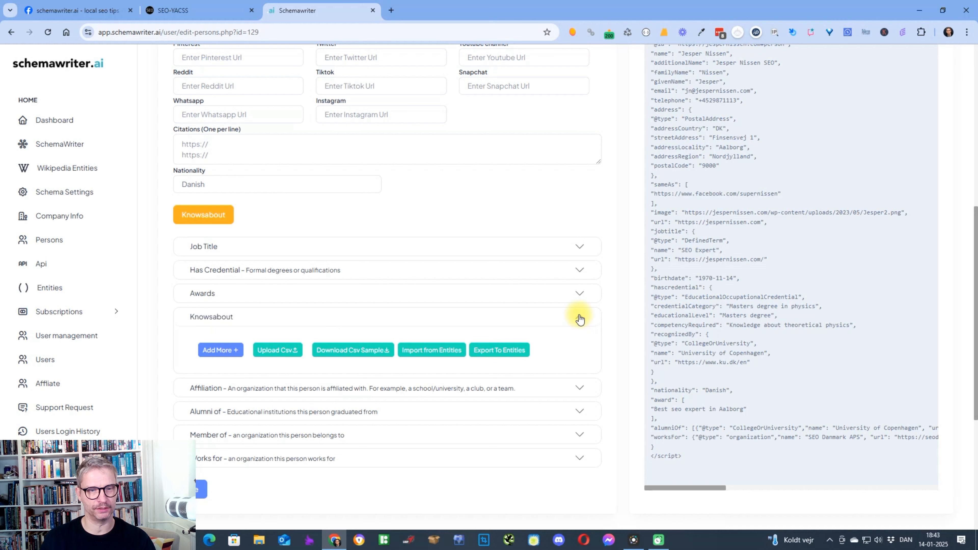
left_click(214, 355)
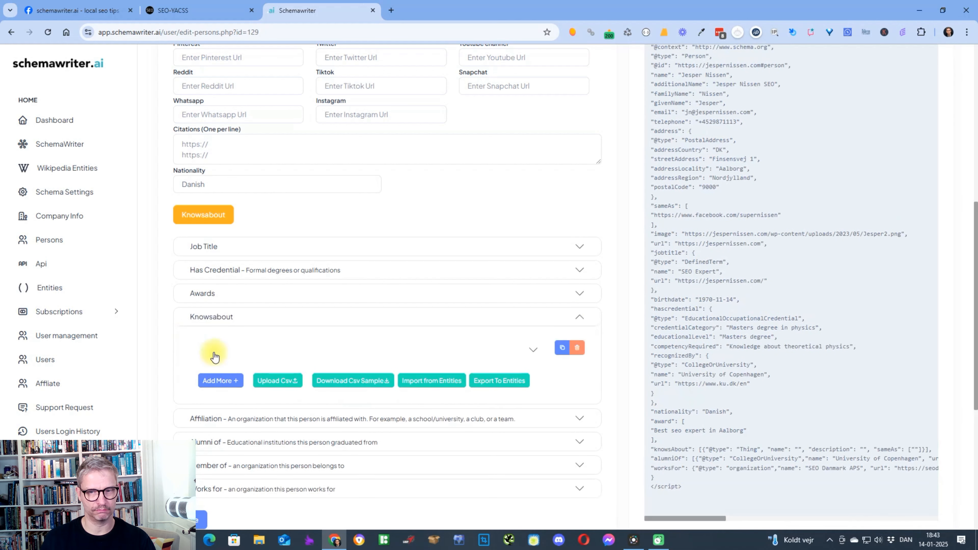
left_click(533, 349)
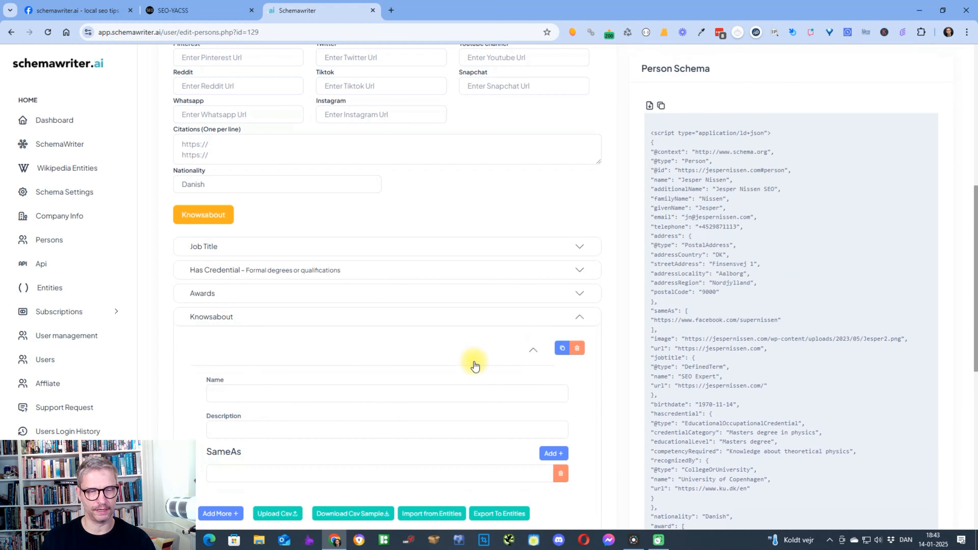
- Name the new Knowsabout entry "Search engine optimization"
scroll(233, 267, "down", 2)
left_click(240, 291)
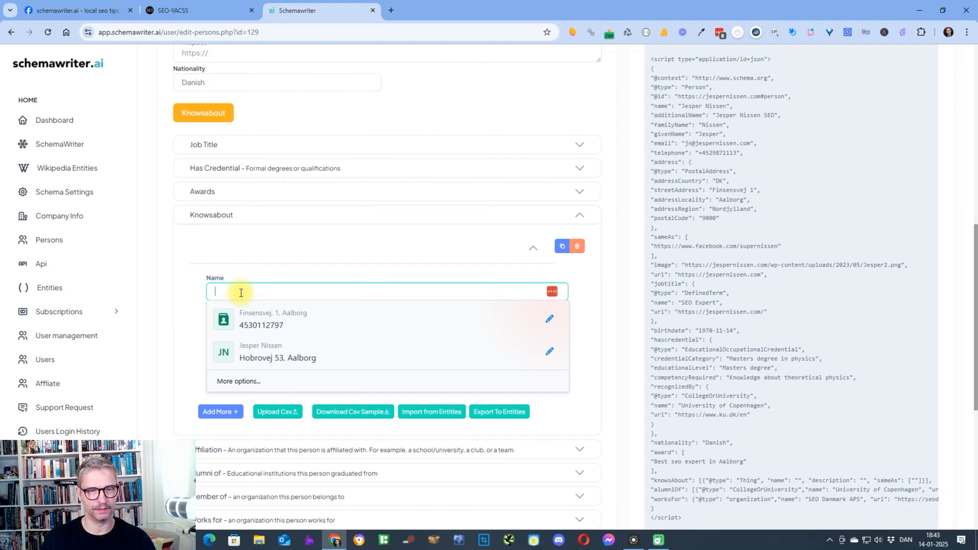
left_click(608, 312)
left_click(300, 290)
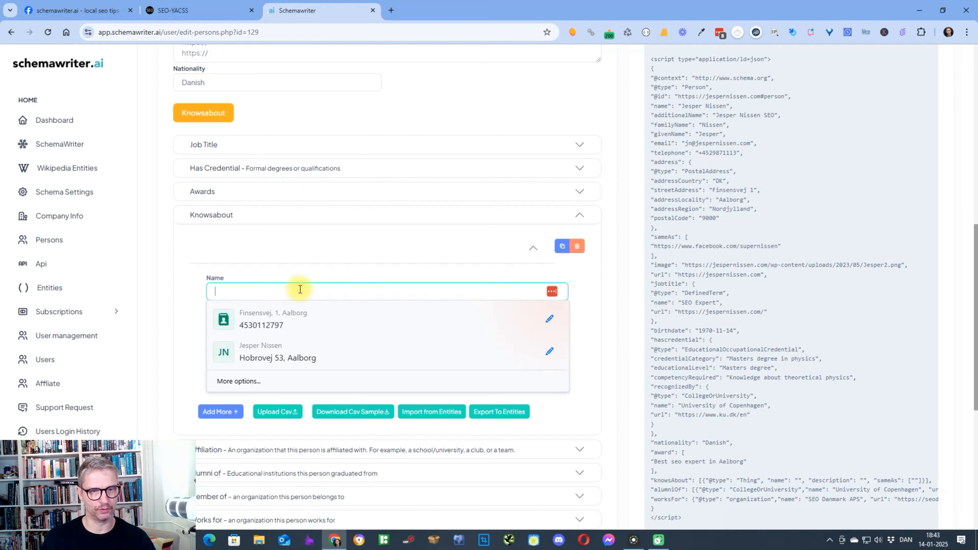
type("Search engine optimization")
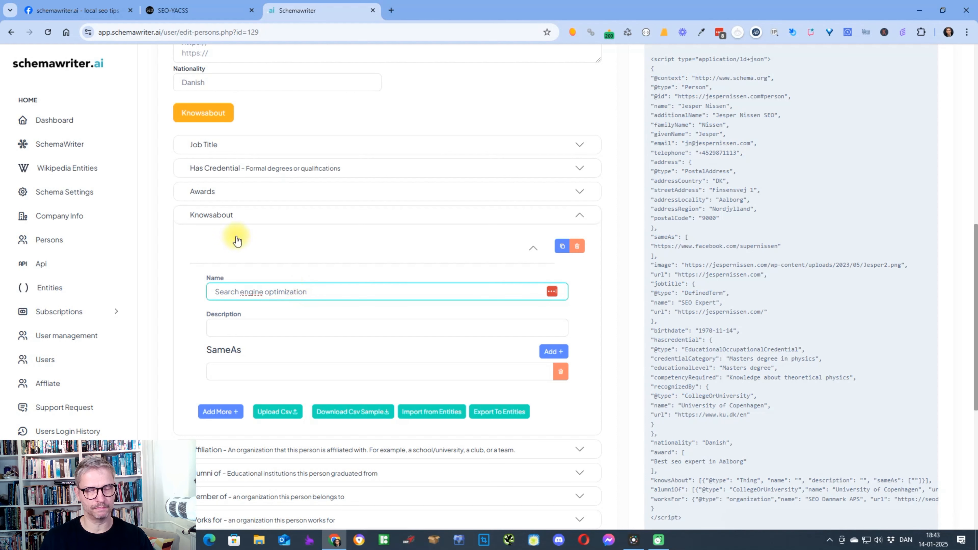
left_click(219, 237)
- Open Wikipedia in a new browser tab and find the article "Search engine optimization"
left_click(391, 14)
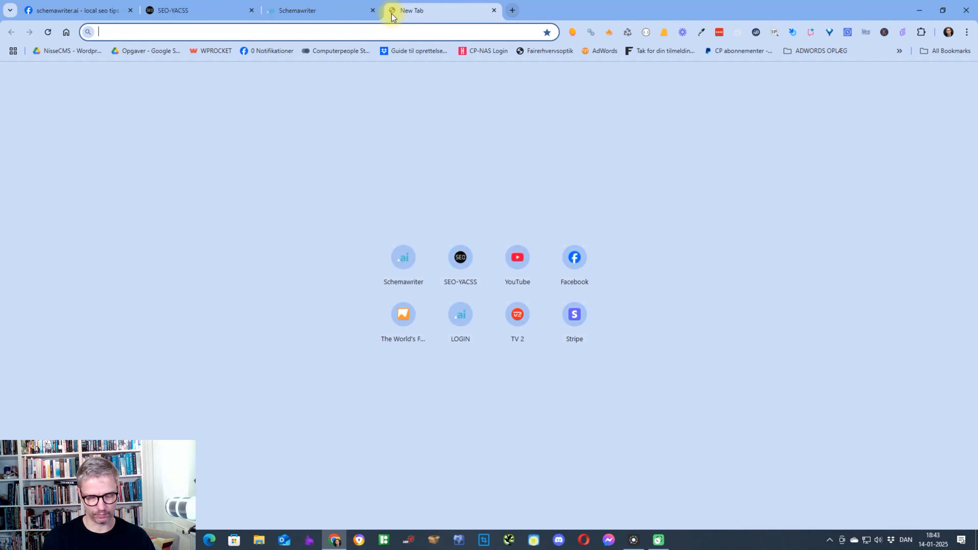
type("wiki")
key("Return")
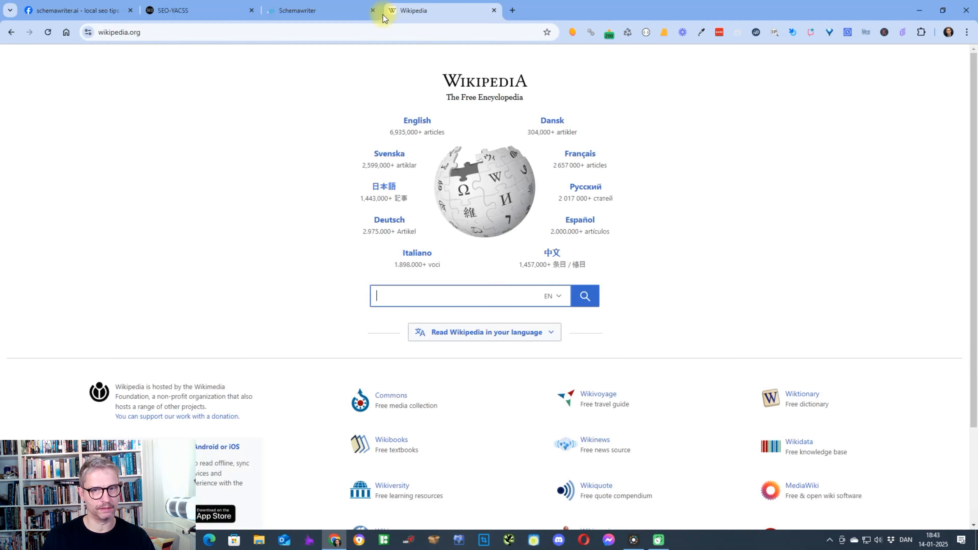
type("search engine")
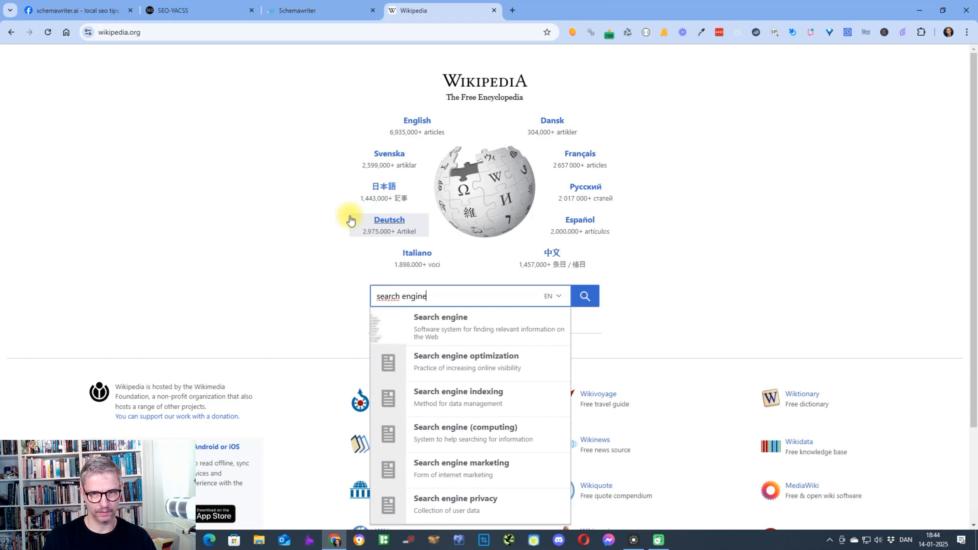
left_click(446, 338)
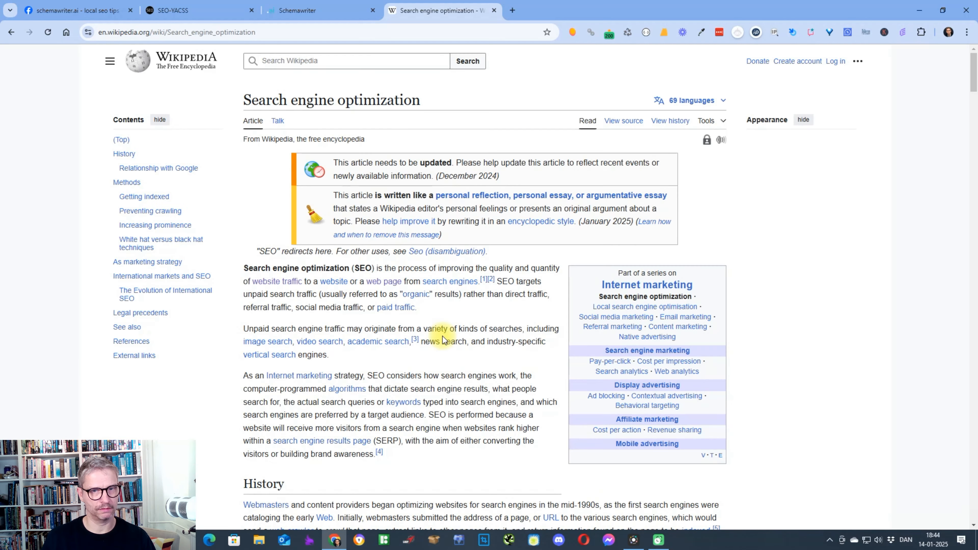
- Copy the Wikipedia article's address into the SameAs field of the Search engine optimization entry in Schemawriter
left_click(267, 35)
key("ctrl+c")
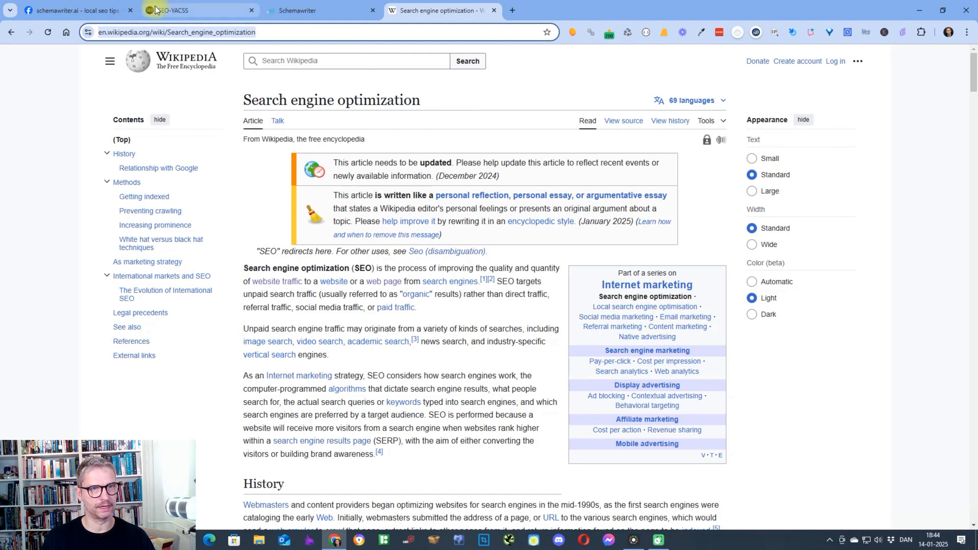
left_click(349, 10)
left_click(261, 374)
key("ctrl+v")
- Copy the opening sentence of the Wikipedia article into the entry's Description field in Schemawriter
left_click(313, 328)
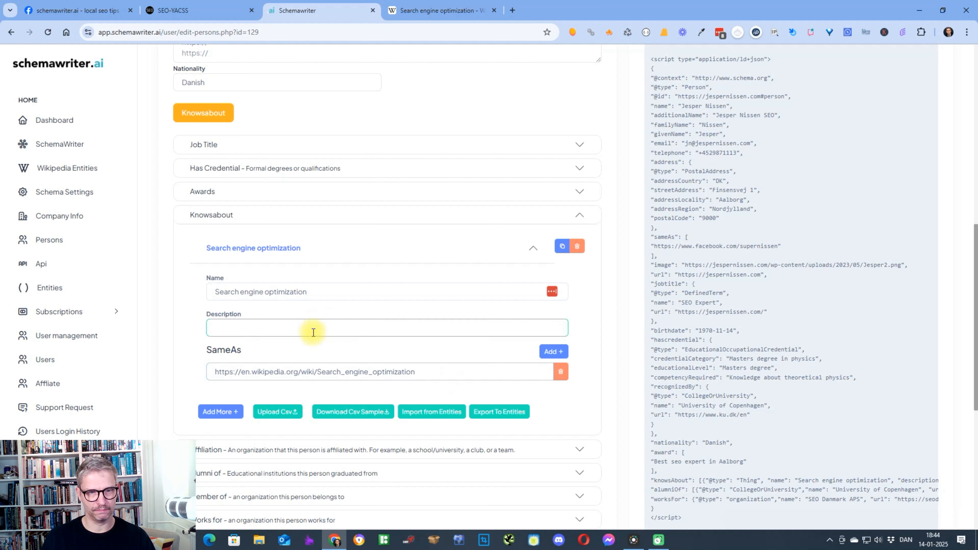
left_click(443, 11)
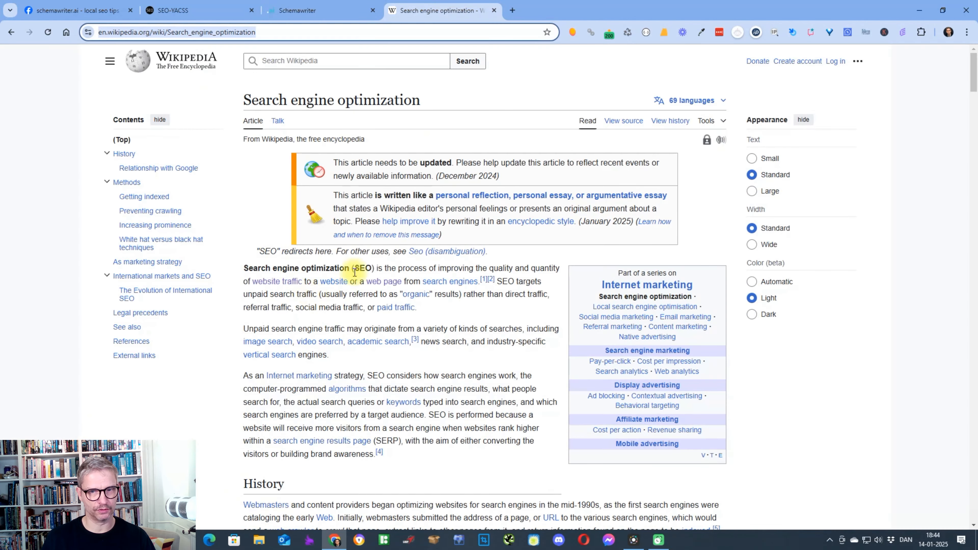
left_click_drag(247, 270, 478, 285)
key("ctrl+c")
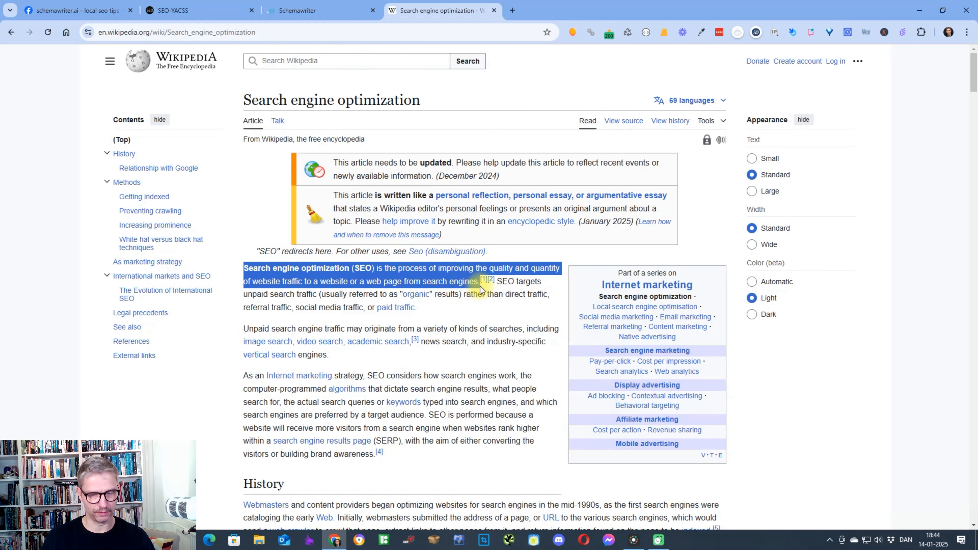
left_click(318, 19)
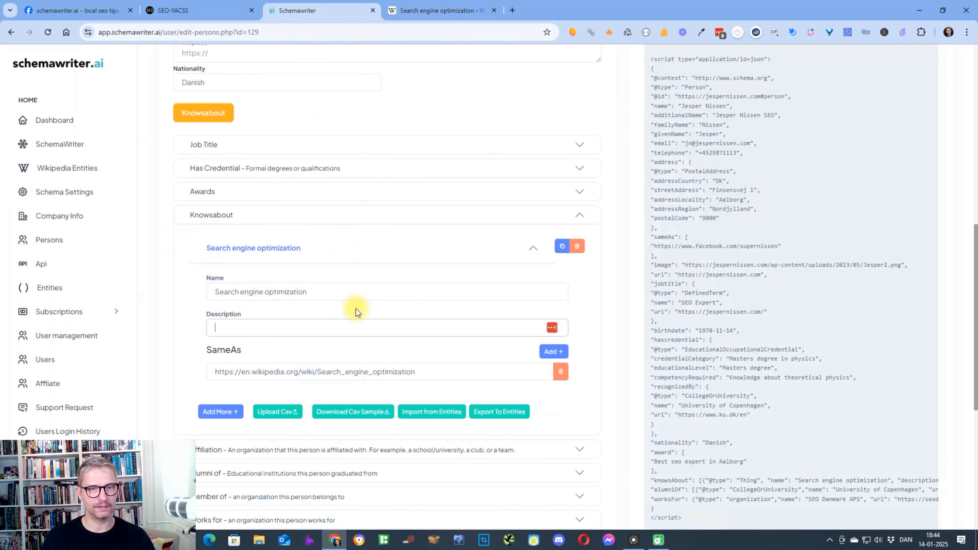
key("ctrl+v")
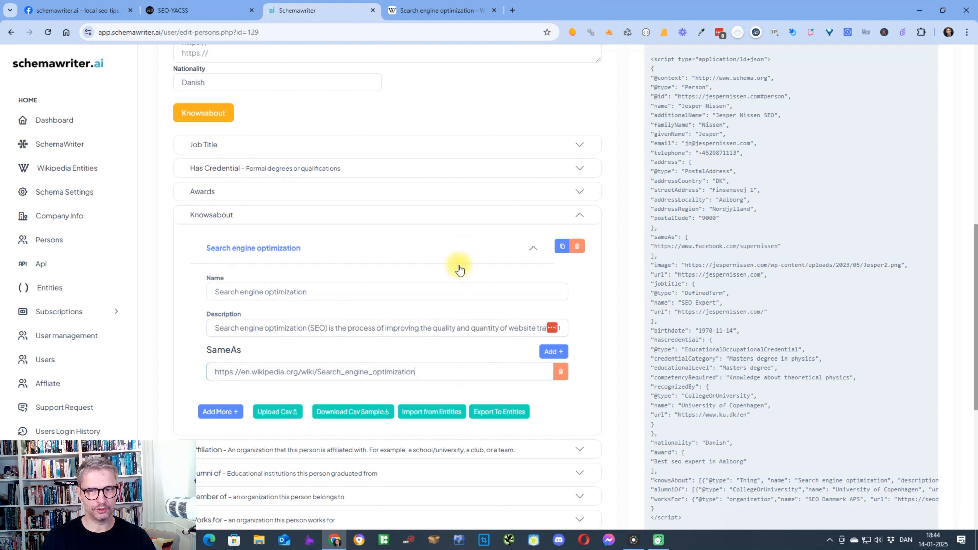
- Review the completed Knowsabout entry alongside the generated person schema and dismiss the autofill suggestions
left_click(460, 289)
scroll(829, 242, "down", 5)
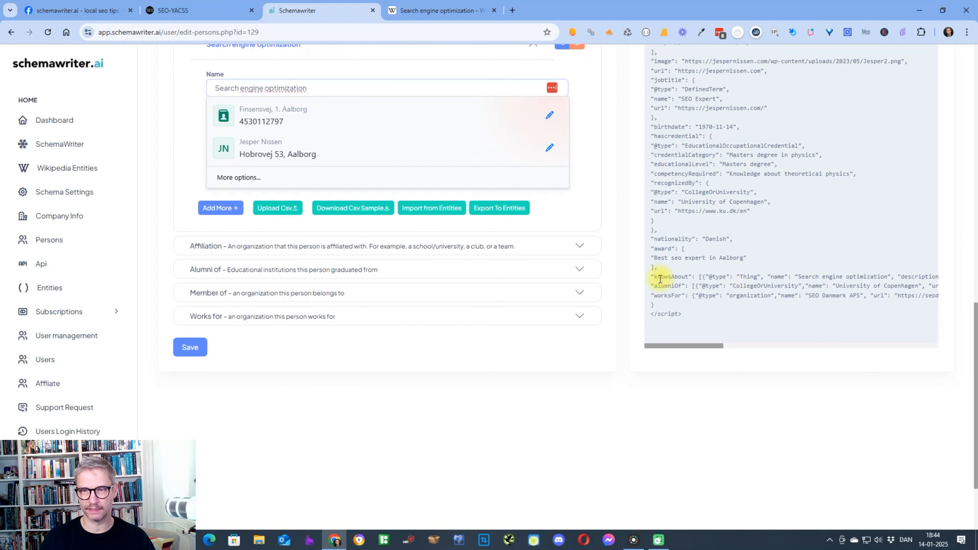
scroll(667, 290, "up", 4)
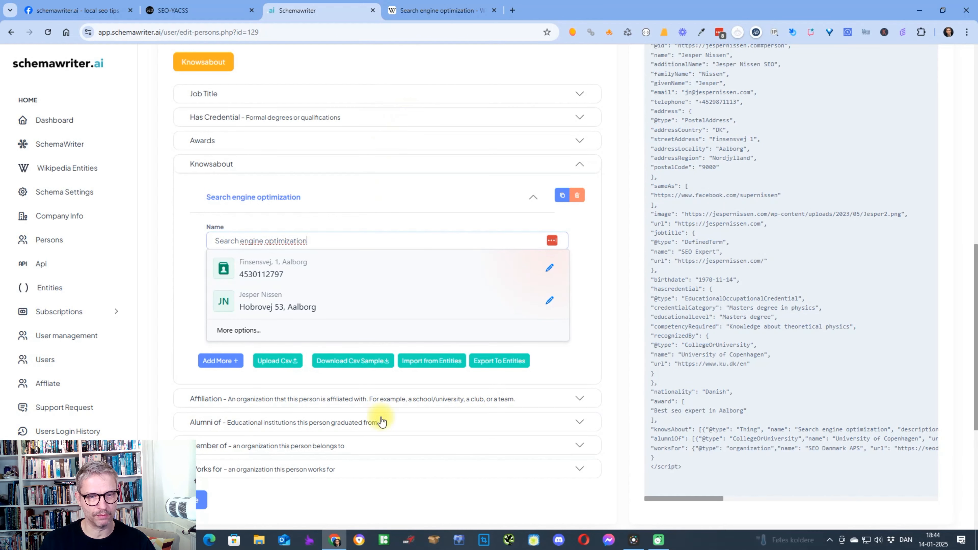
left_click(393, 510)
left_click(389, 477)
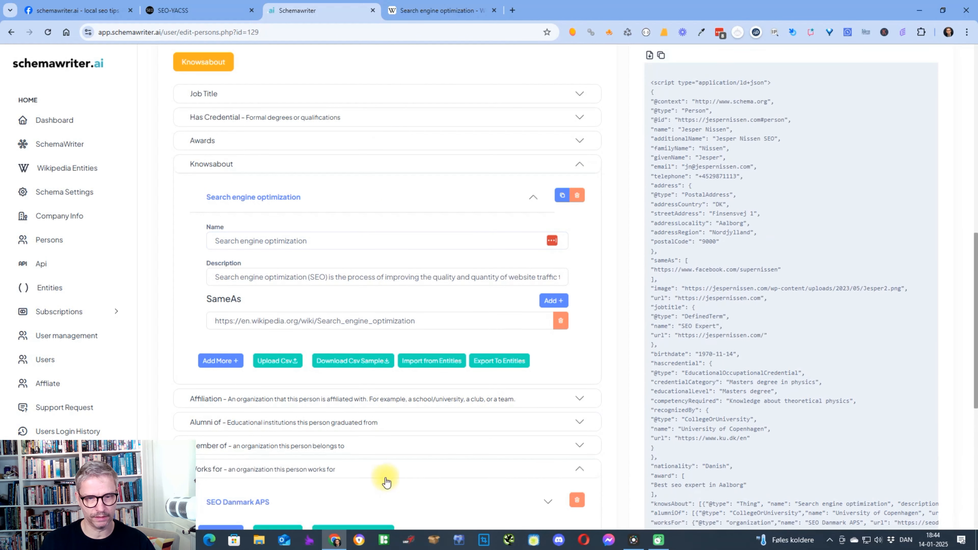
left_click(382, 278)
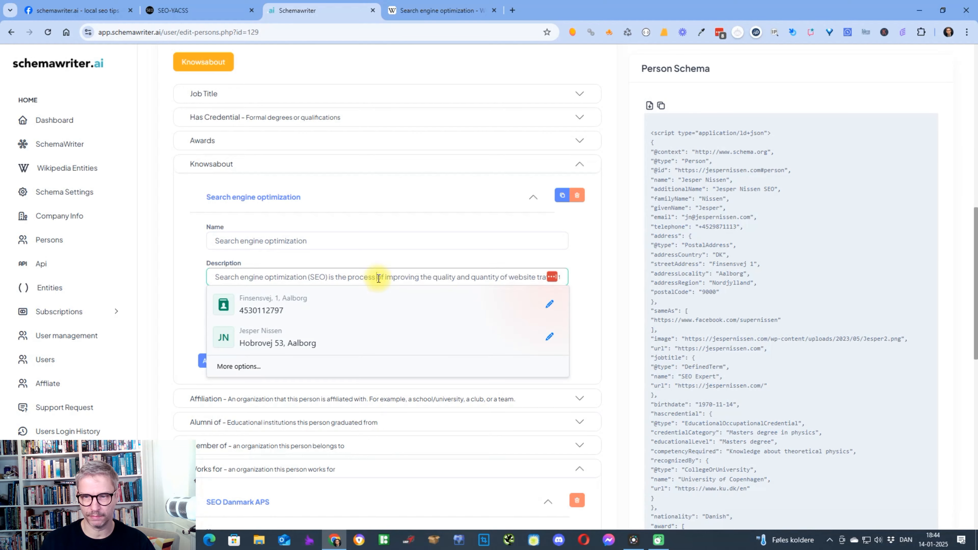
scroll(865, 291, "down", 12)
scroll(865, 291, "up", 5)
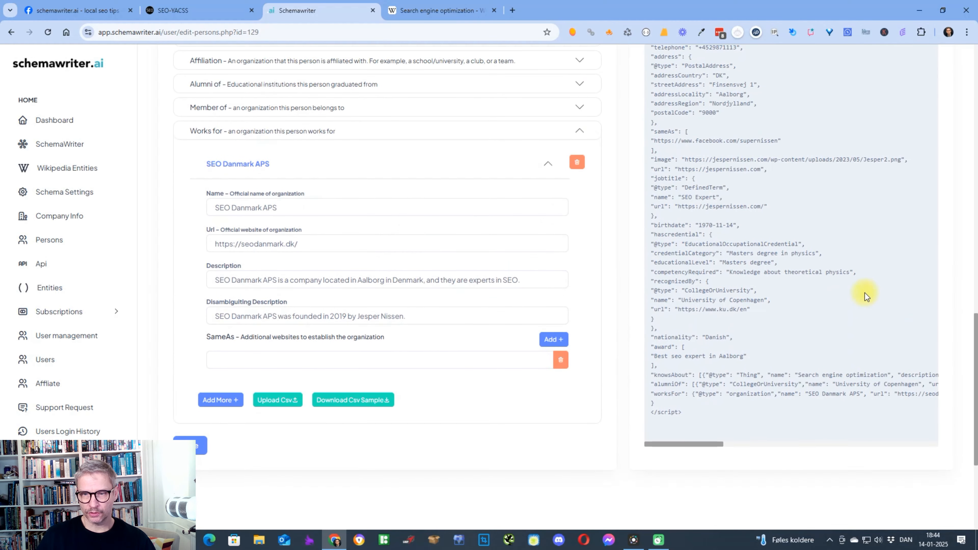
scroll(865, 293, "up", 4)
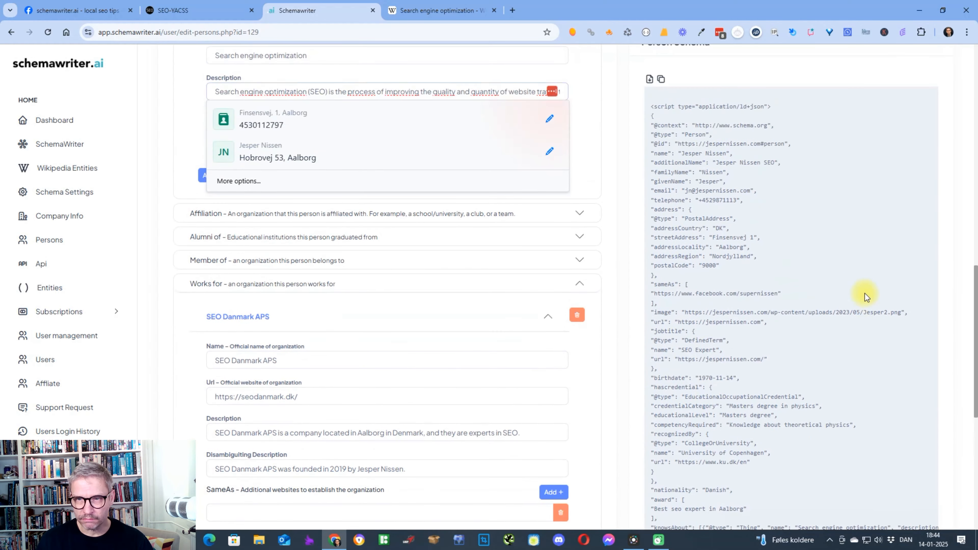
scroll(474, 82, "up", 6)
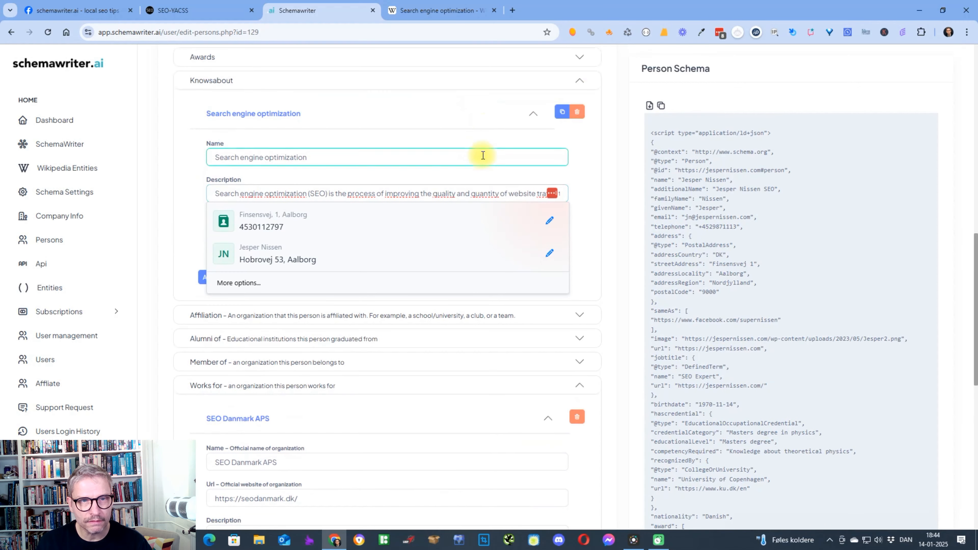
left_click(280, 93)
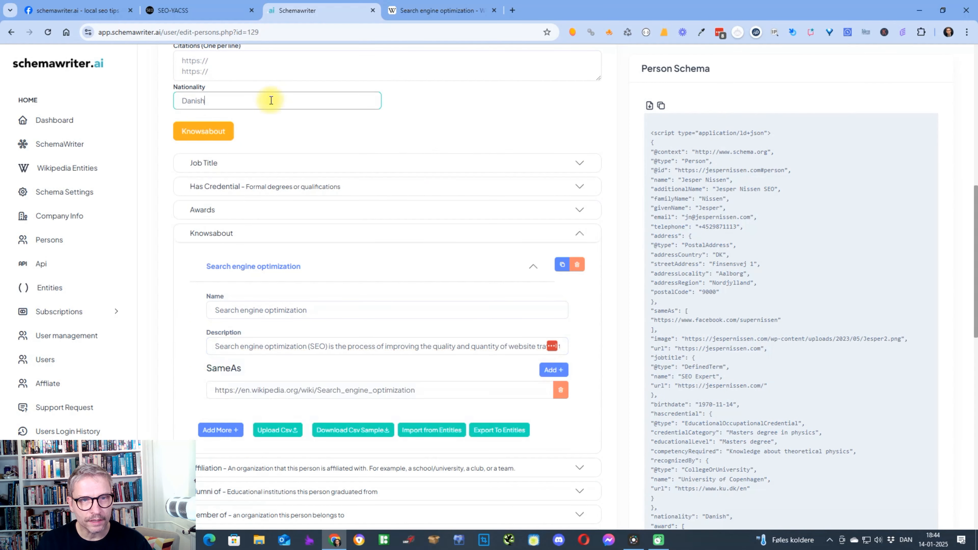
- Examine the knowsAbout property in the generated person schema, from its type through to its sameAs link
scroll(936, 315, "down", 7)
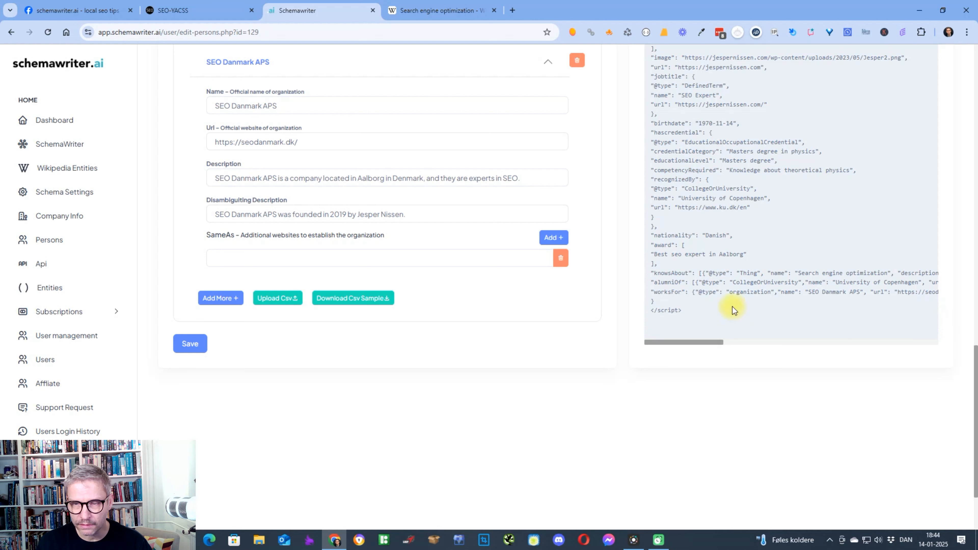
scroll(677, 297, "up", 3)
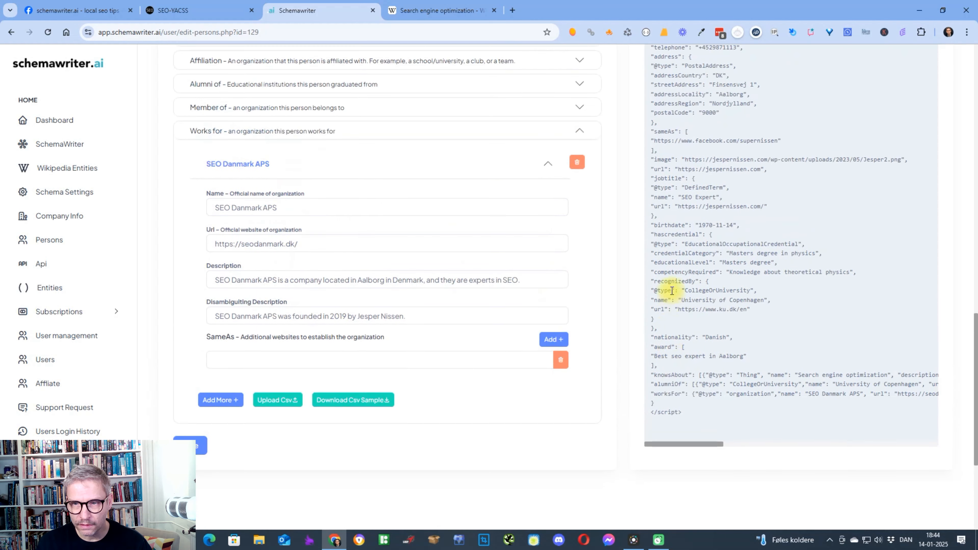
scroll(670, 292, "up", 3)
scroll(669, 293, "up", 3)
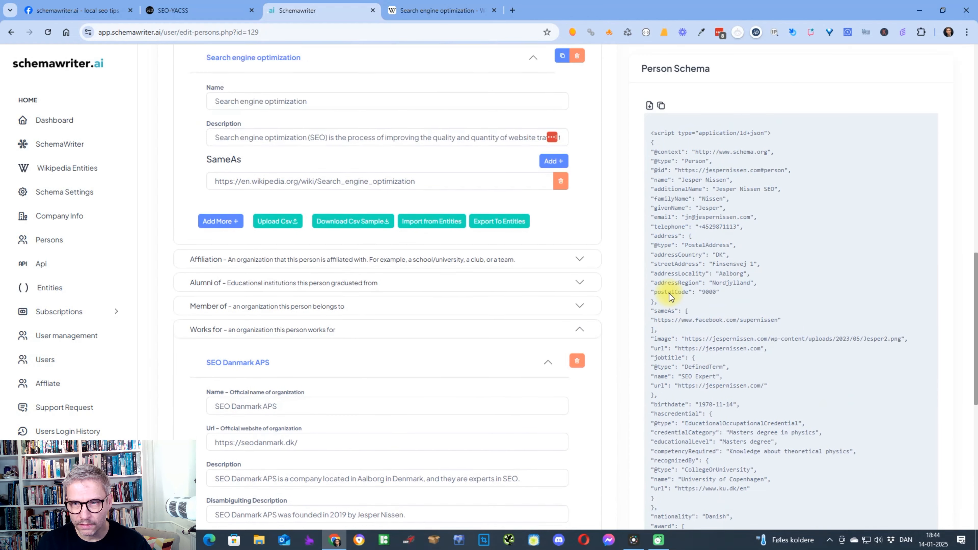
scroll(669, 294, "down", 7)
left_click_drag(666, 392, 636, 409)
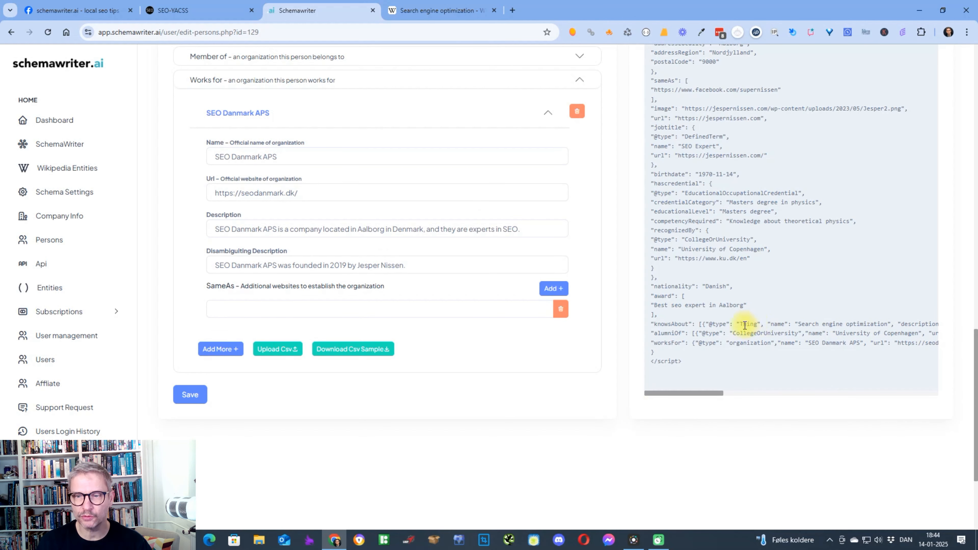
left_click_drag(654, 324, 765, 325)
left_click_drag(712, 393, 894, 389)
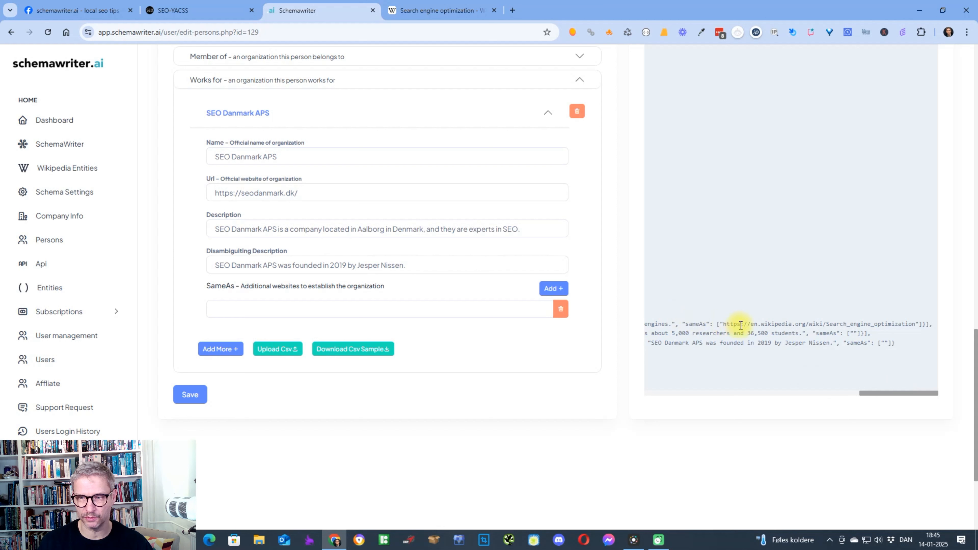
left_click_drag(740, 325, 931, 325)
triple_click(921, 324)
left_click(921, 325)
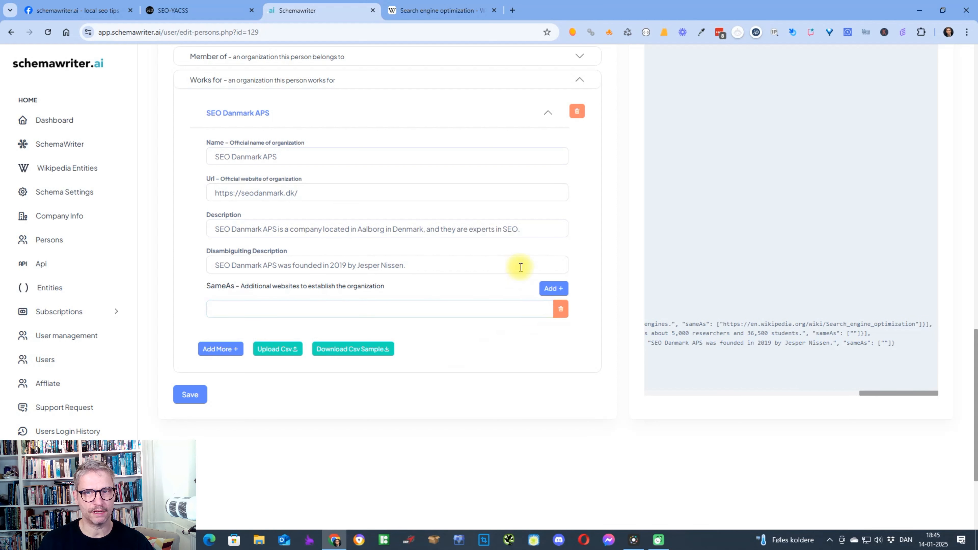
- Collapse the SEO Danmark APS entry and the Works for section, and return to the Knowsabout section
scroll(577, 173, "up", 6)
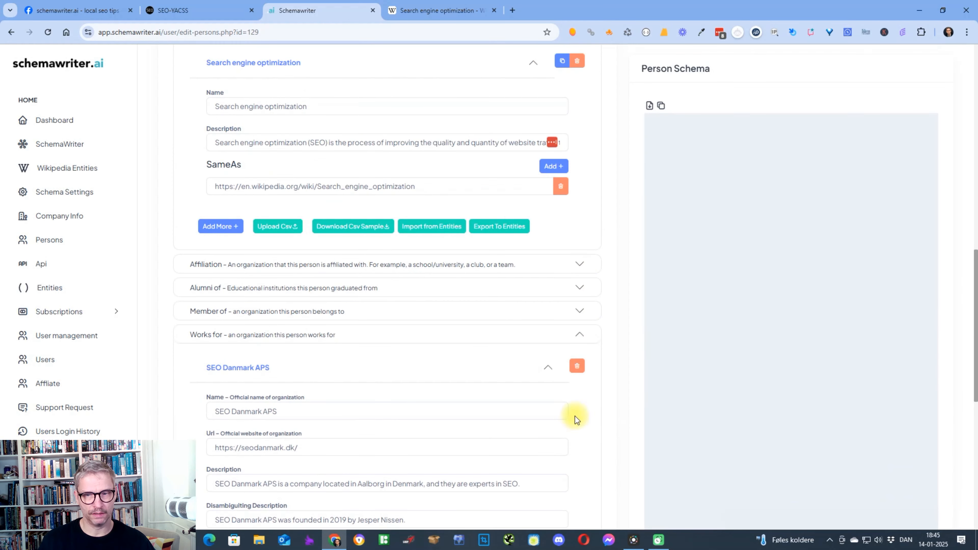
left_click(547, 368)
left_click(580, 335)
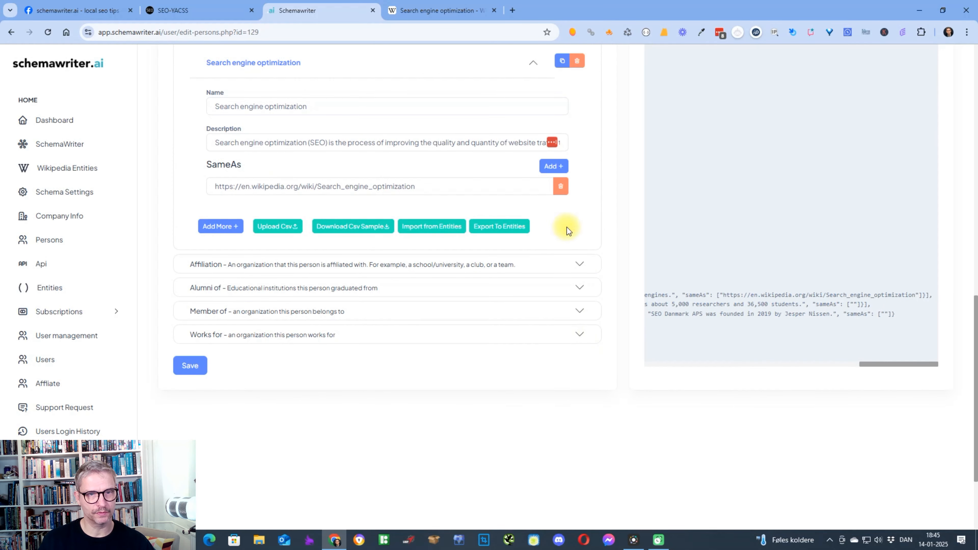
scroll(559, 237, "up", 3)
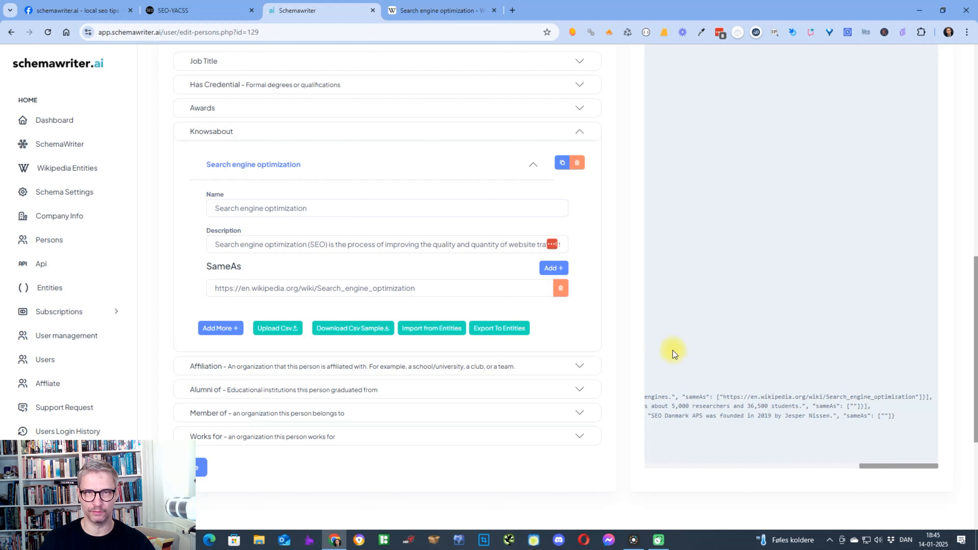
scroll(666, 368, "up", 3)
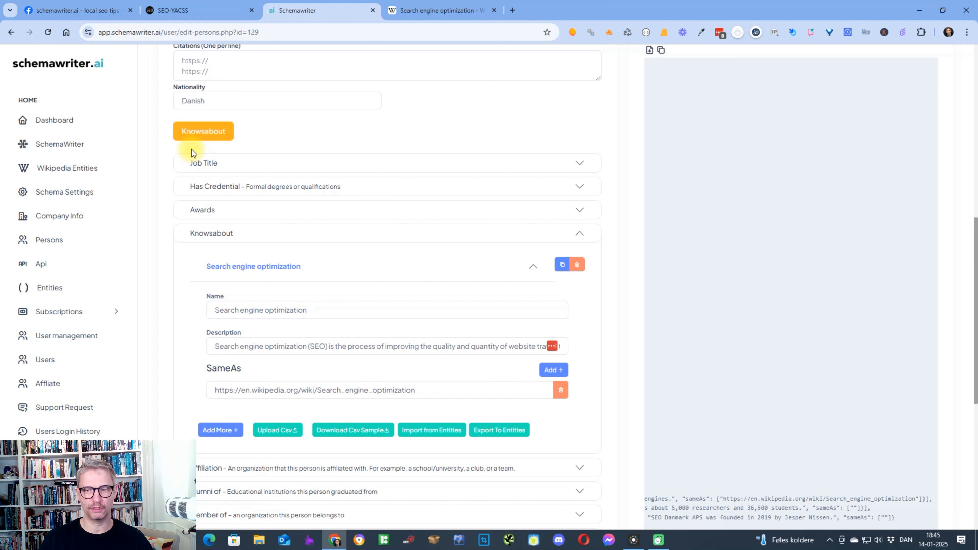
- Return to the beginning of the generated schema lines and collapse the Search engine optimization entry under Knowsabout
scroll(870, 341, "down", 9)
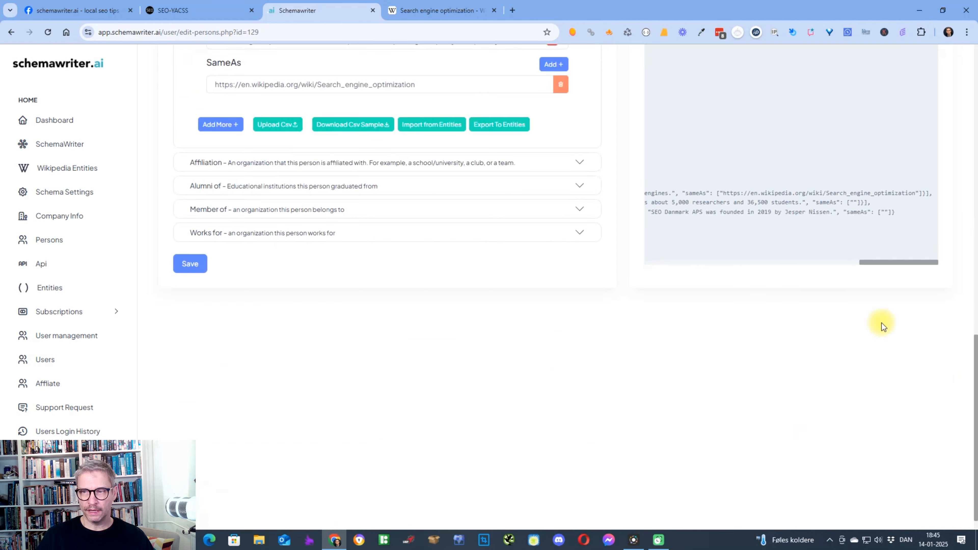
left_click_drag(894, 260, 672, 262)
scroll(568, 462, "up", 12)
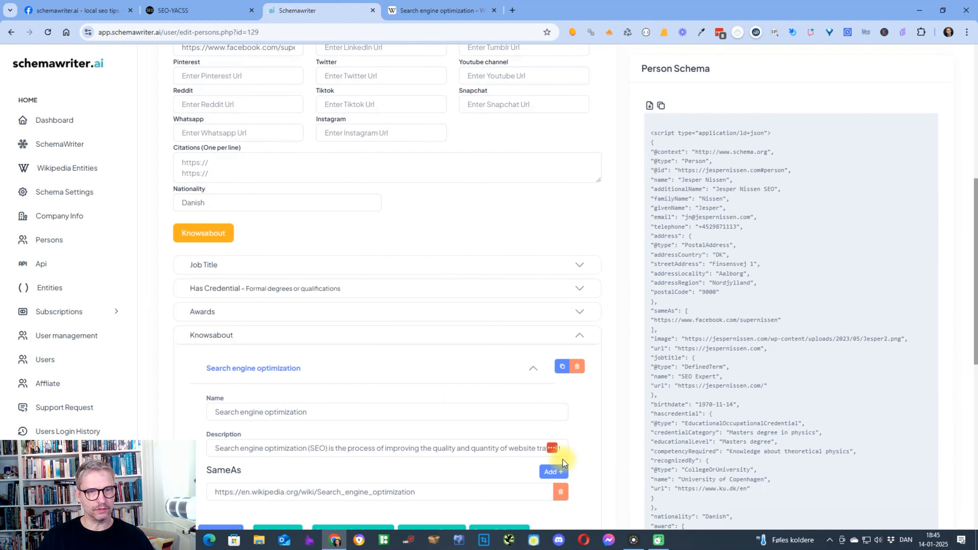
scroll(597, 318, "down", 3)
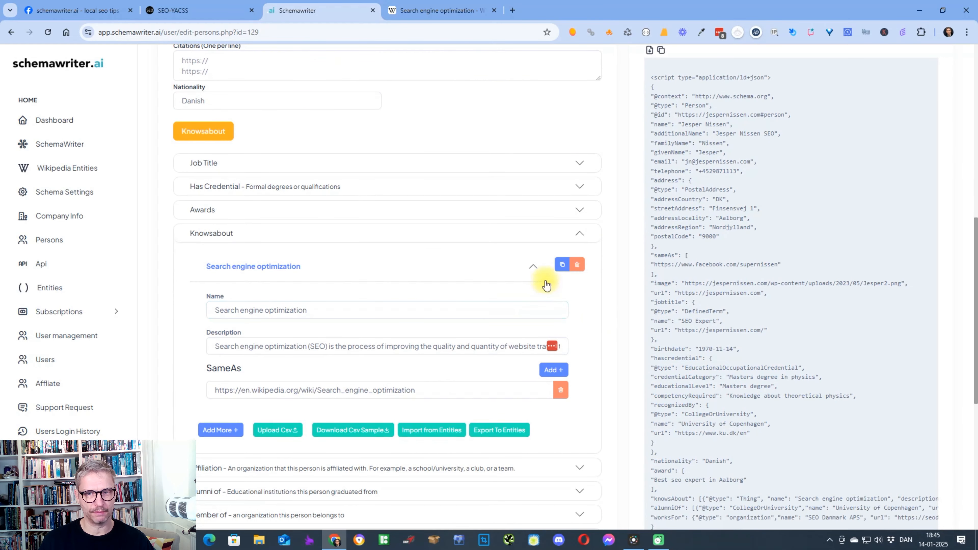
left_click(535, 267)
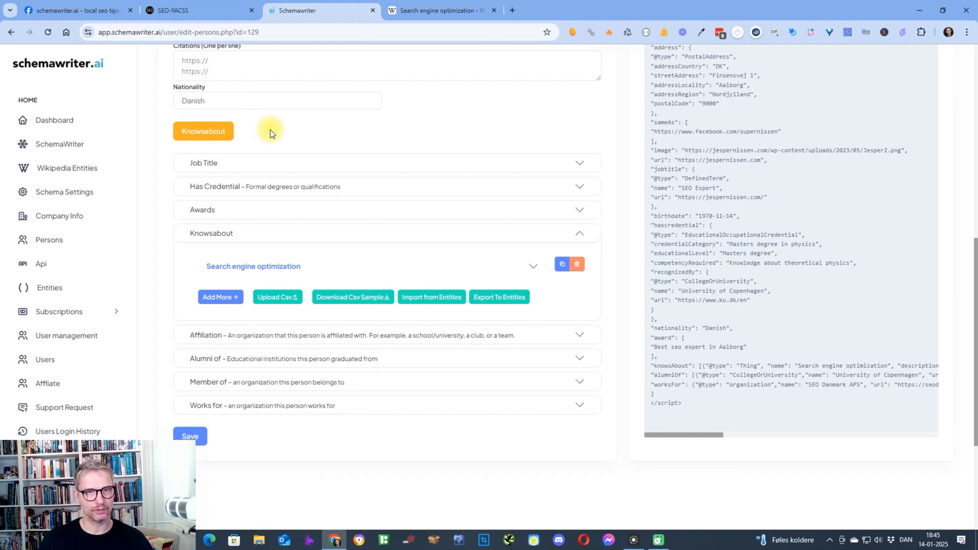
left_click(182, 132)
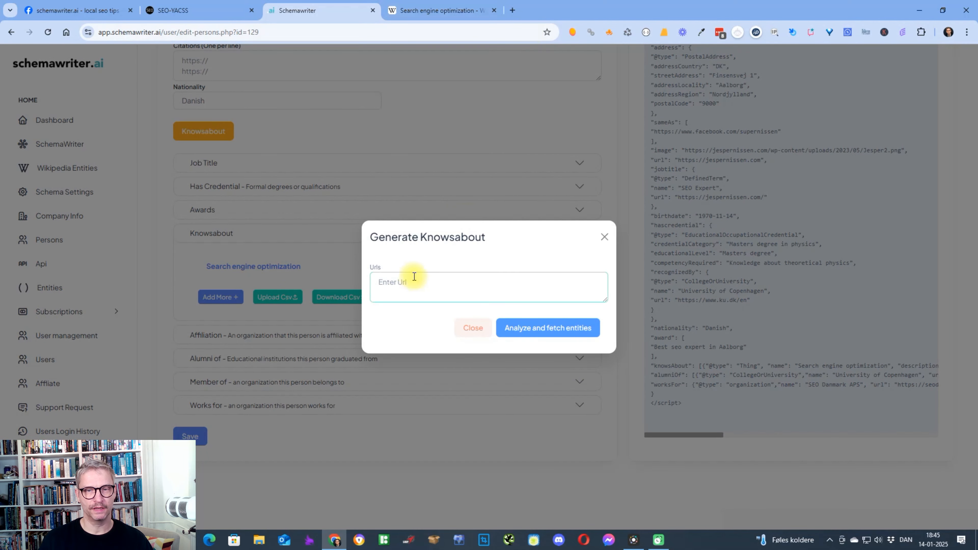
left_click(511, 11)
type("seodan")
key("Return")
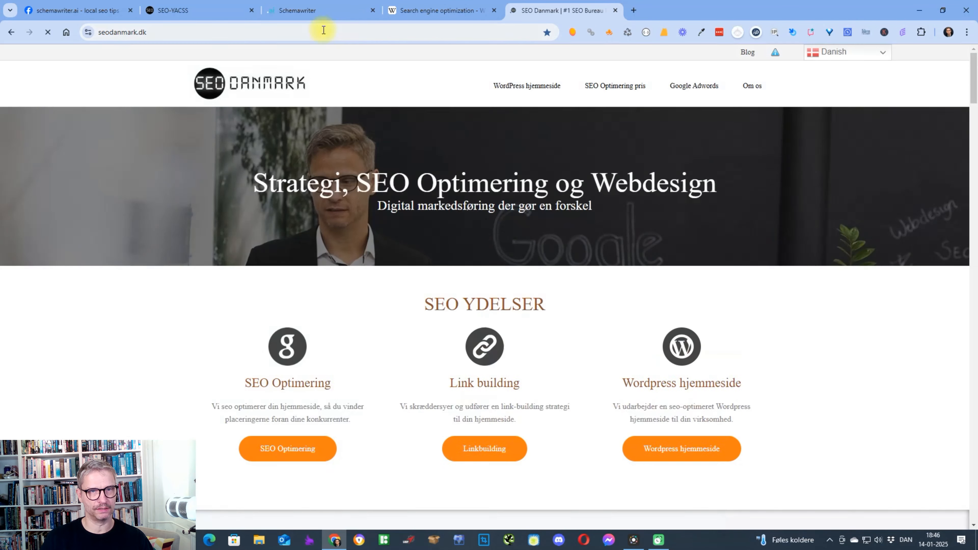
left_click(323, 31)
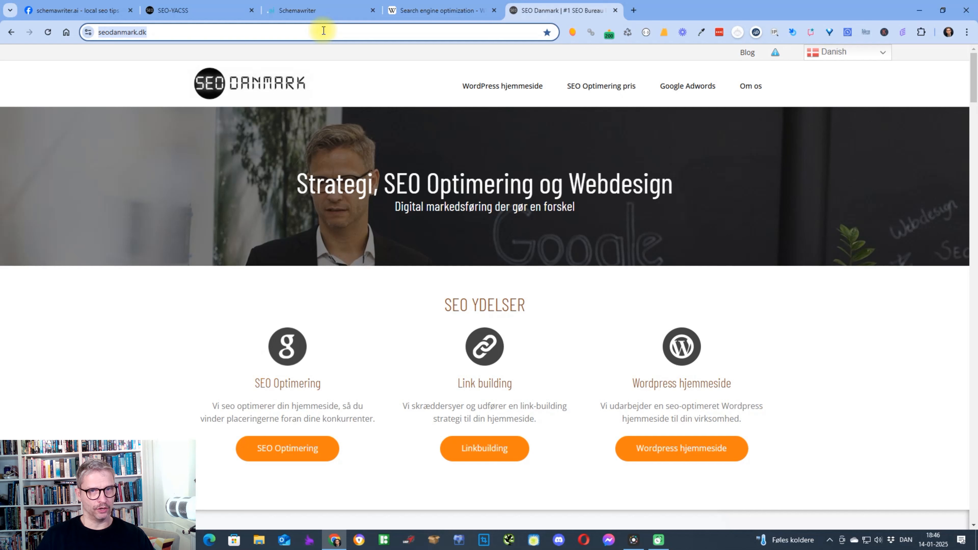
key("ctrl+c")
left_click(304, 10)
left_click(416, 286)
key("ctrl+v")
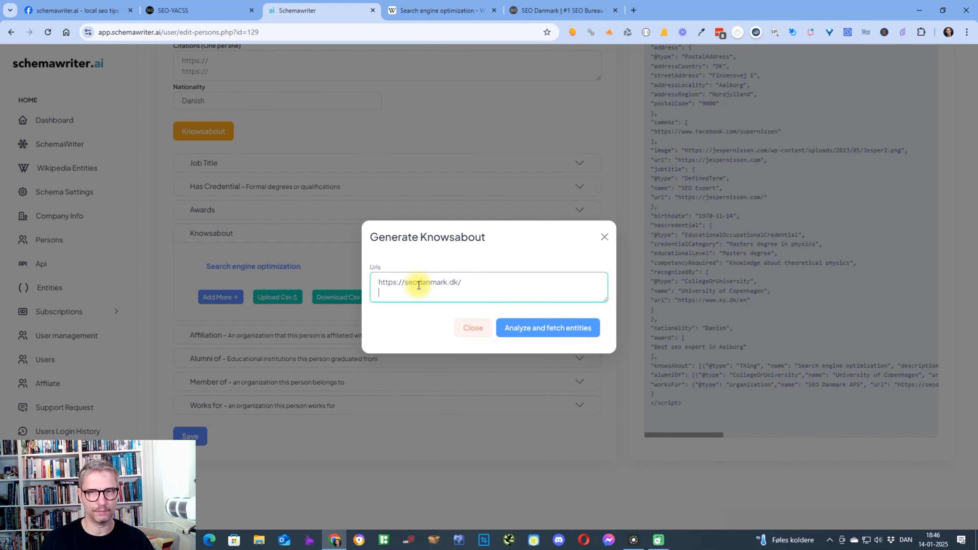
- Open the person's own website and add its address as the second line of the Urls list
left_click(633, 11)
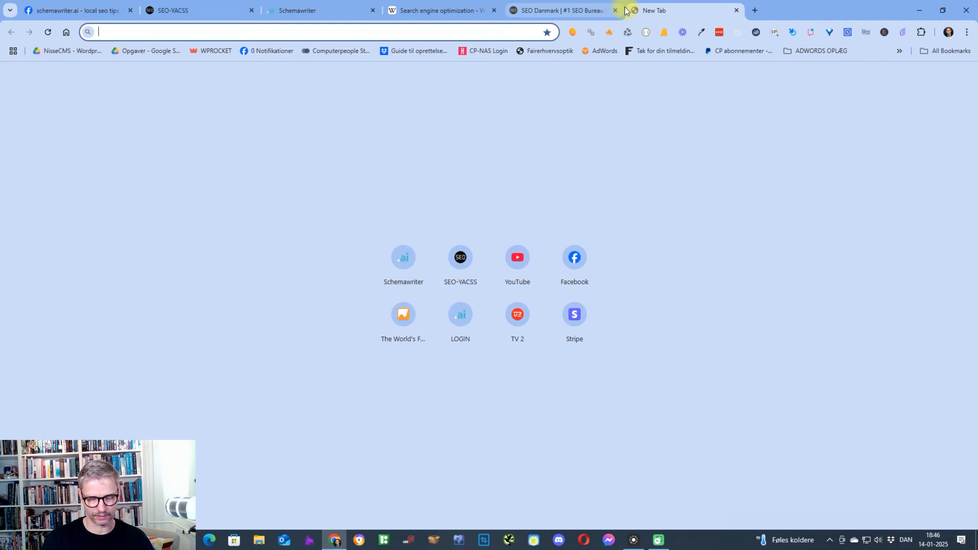
type("jes")
key("Return")
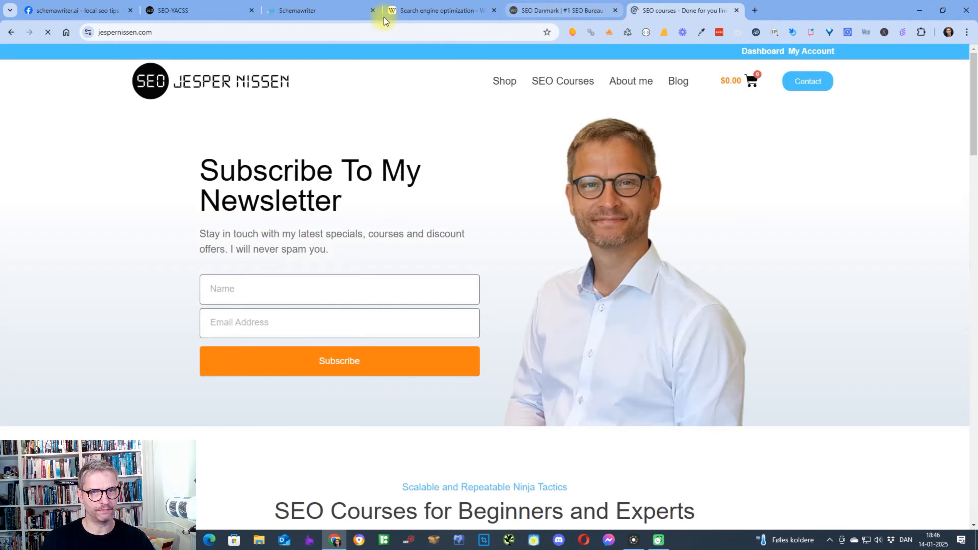
left_click(343, 31)
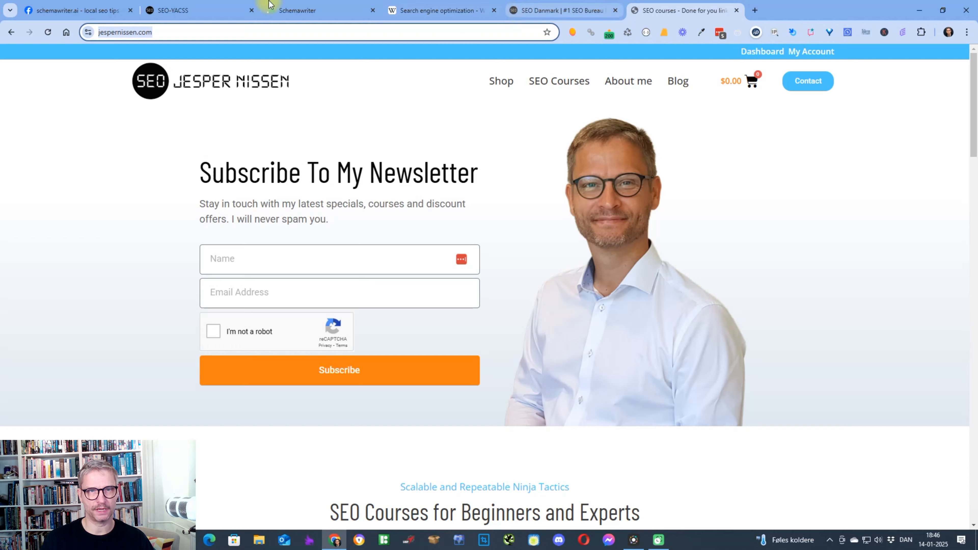
left_click(312, 8)
left_click(512, 299)
key("ctrl+v")
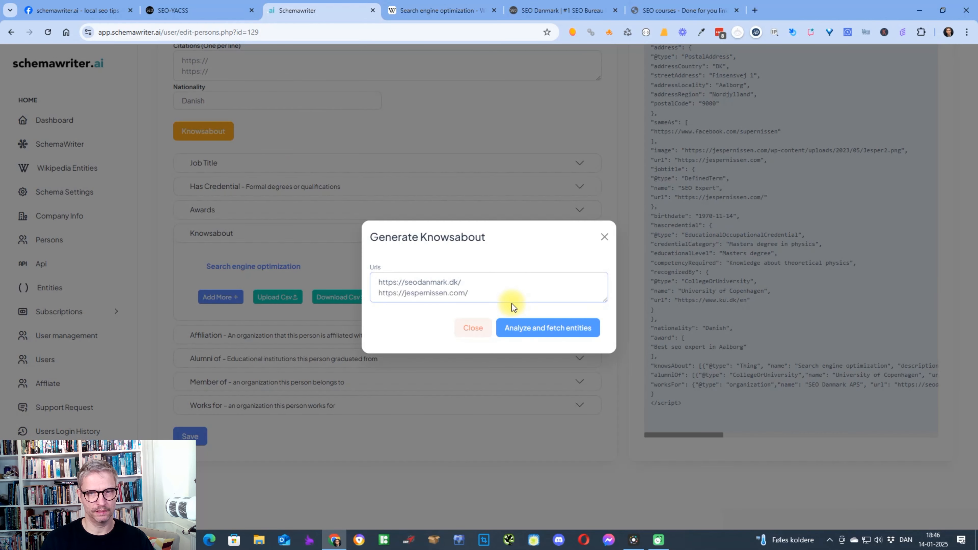
key("Return")
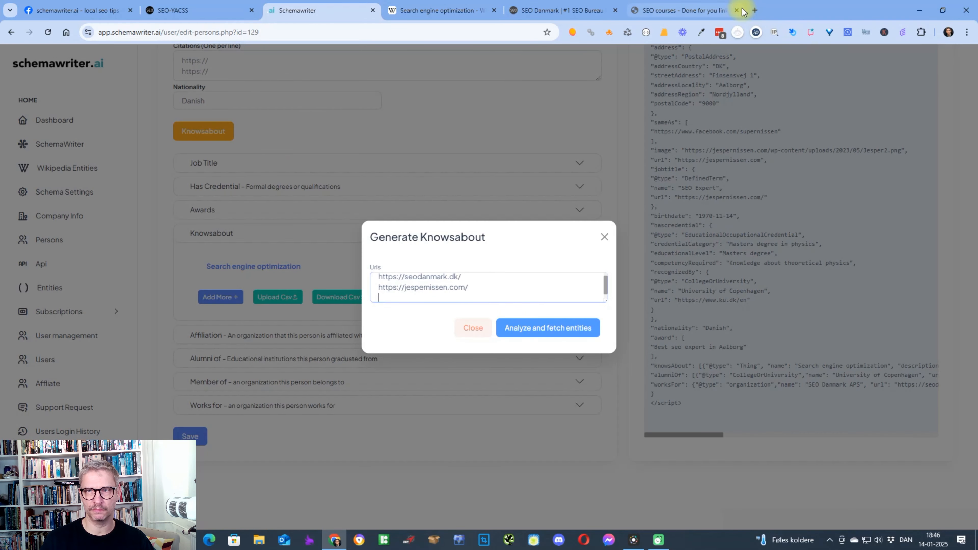
left_click(754, 12)
type("scmhem")
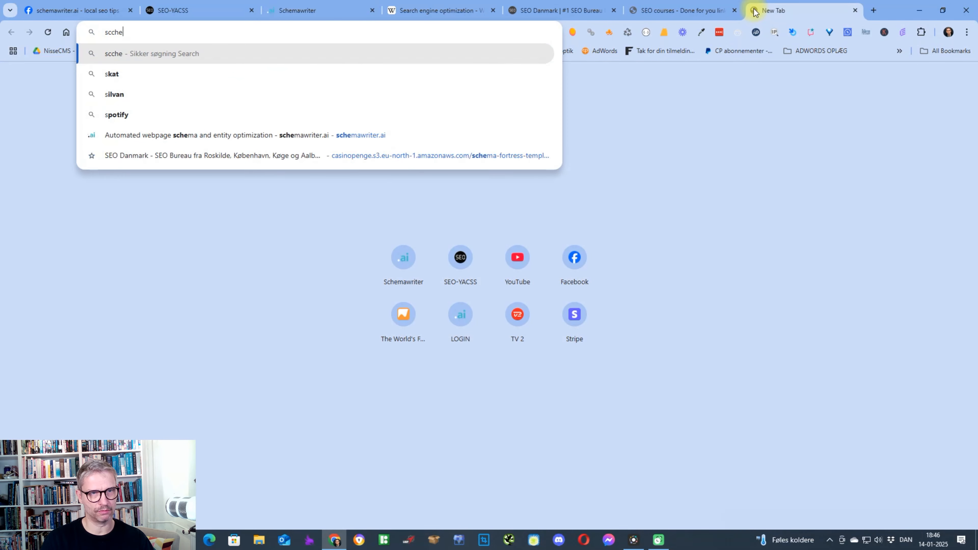
key("BackSpace")
key("BackSpace")
key("BackSpace")
key("BackSpace")
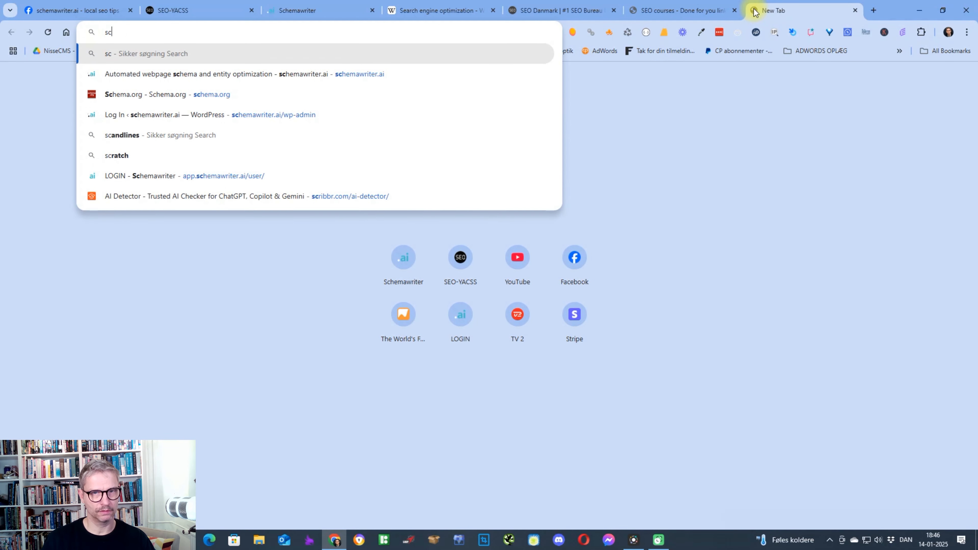
key("Down")
key("Return")
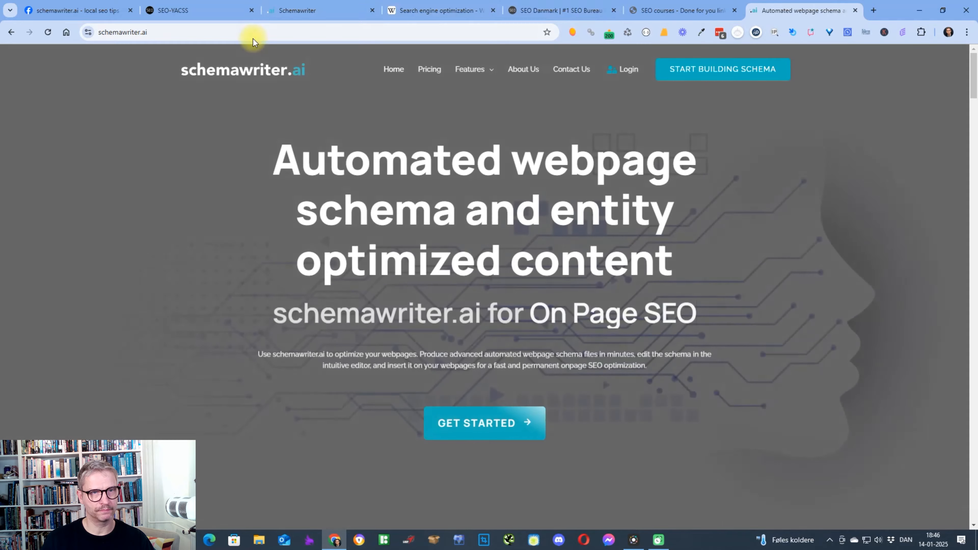
left_click(339, 11)
key("ctrl+v")
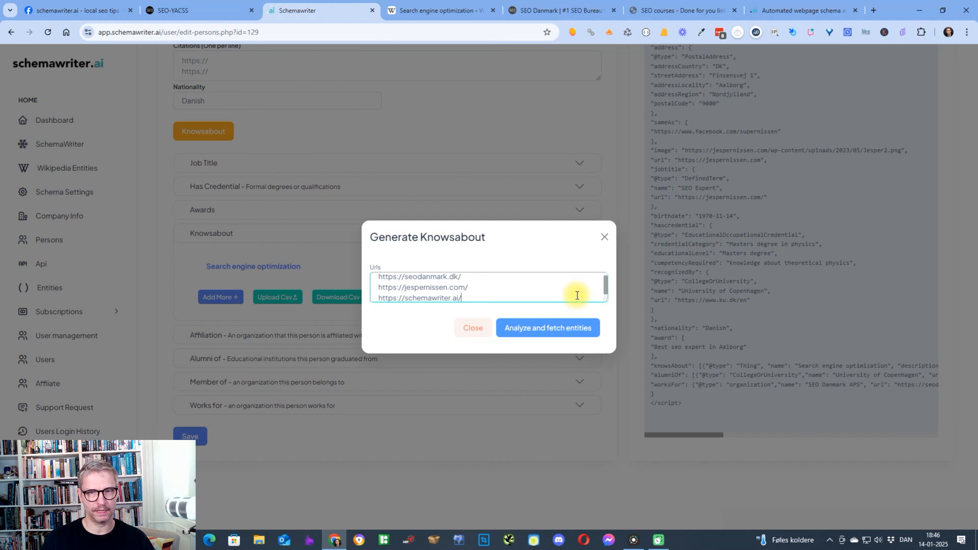
left_click(873, 12)
type("yacss")
key("Return")
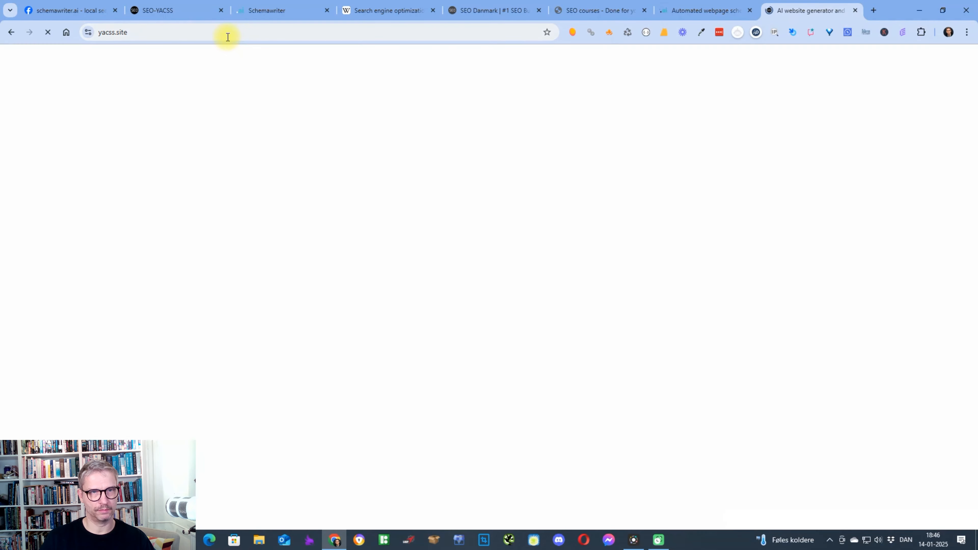
left_click(227, 37)
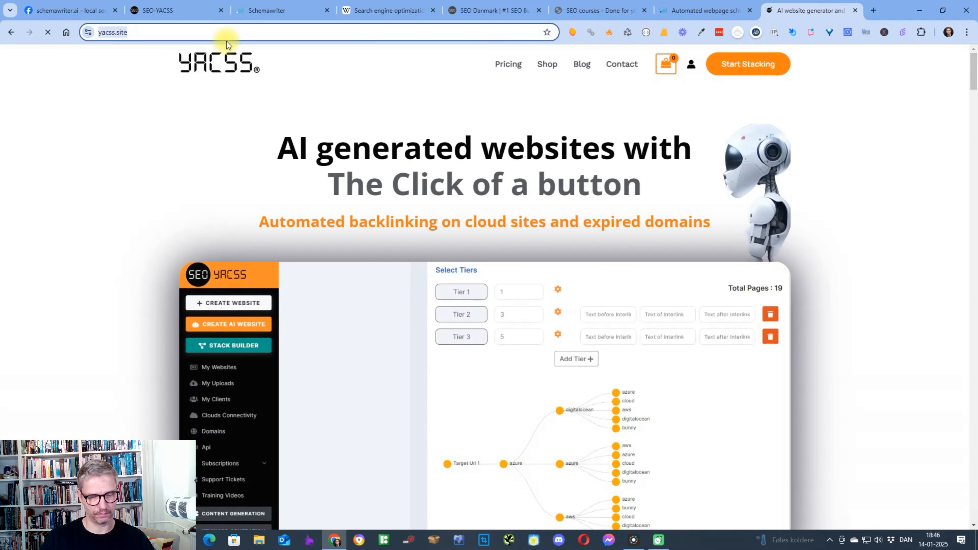
left_click(266, 12)
key("Return")
key("ctrl+v")
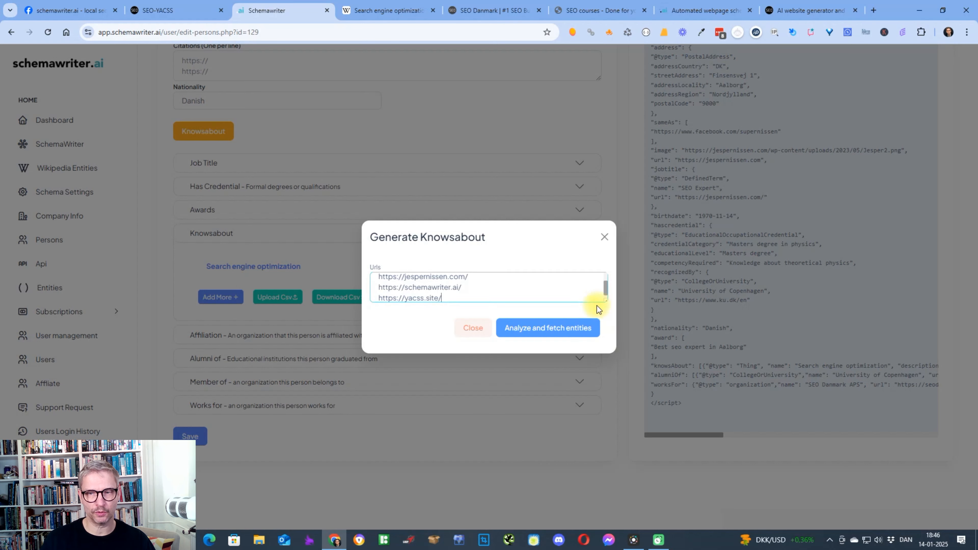
- Enlarge the Urls box to show all four addresses and start analyzing them to fetch entities
left_click_drag(604, 301, 601, 323)
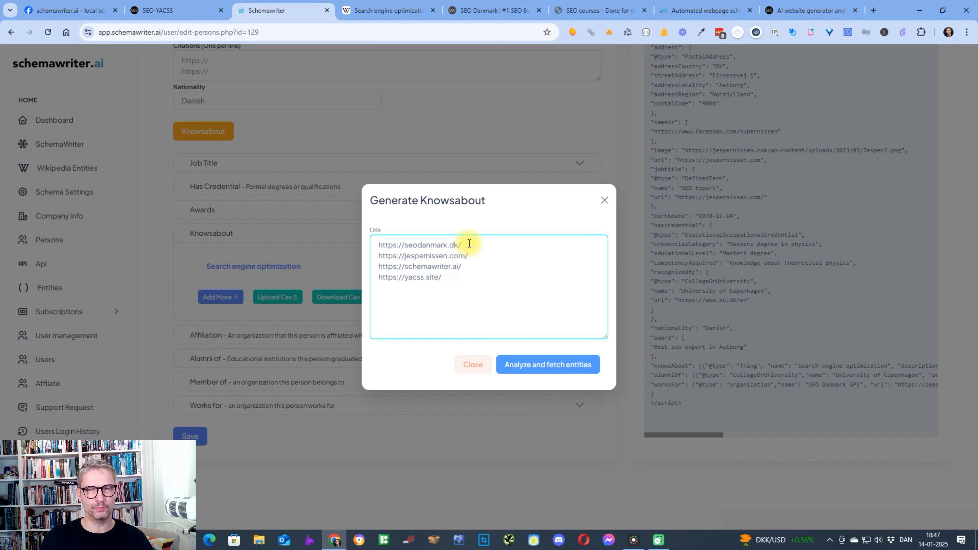
left_click(469, 229)
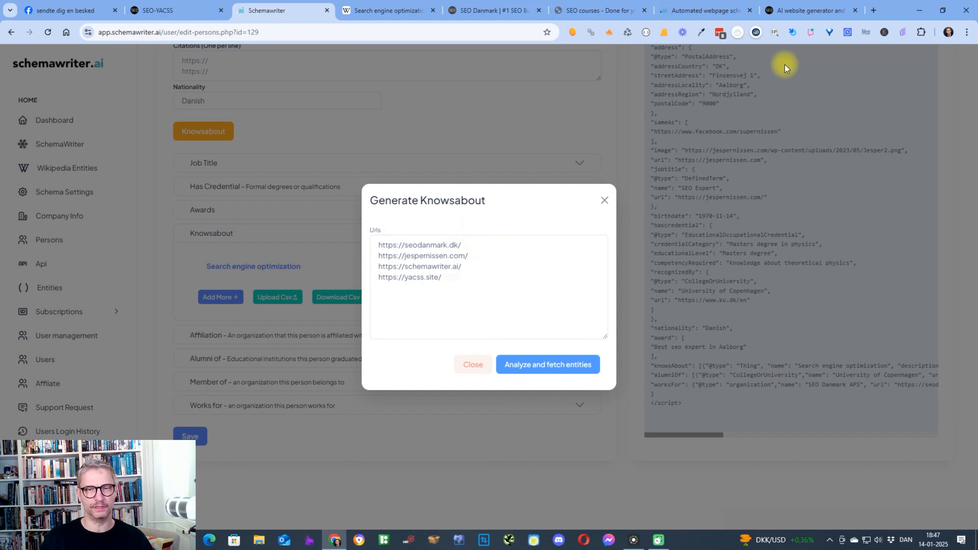
left_click_drag(476, 245, 356, 240)
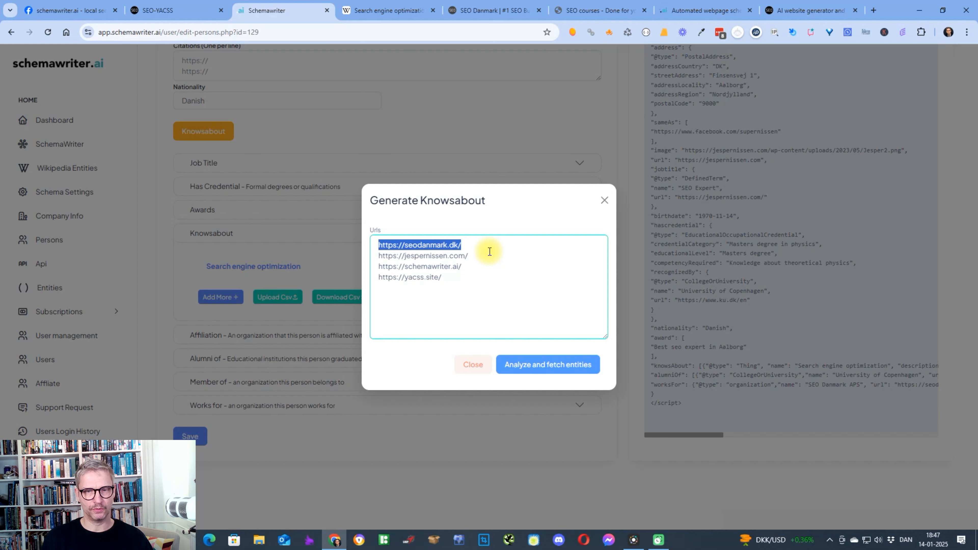
left_click(562, 368)
- Leave for the dashboard during the analysis, reopen the person's record from Persons, and check the Knowsabout progress
scroll(418, 191, "up", 5)
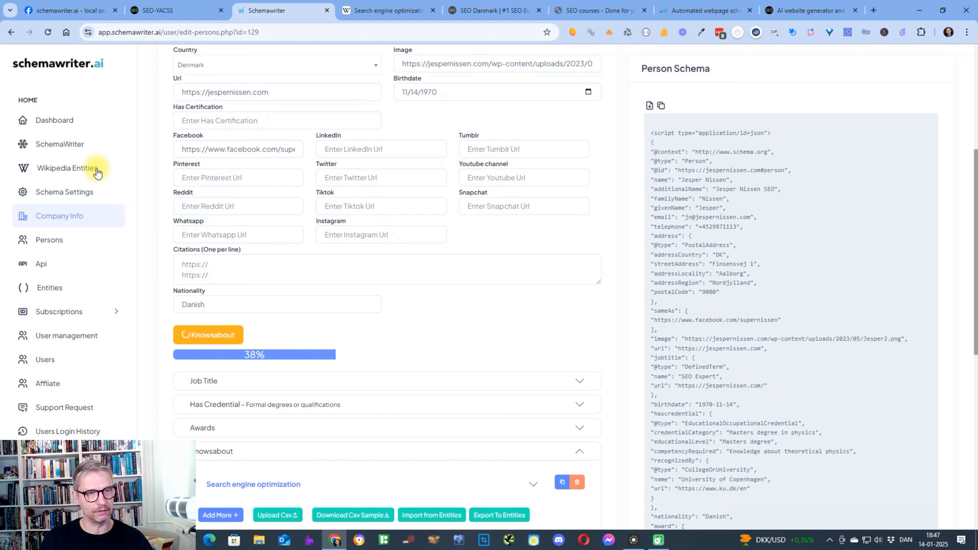
left_click(59, 120)
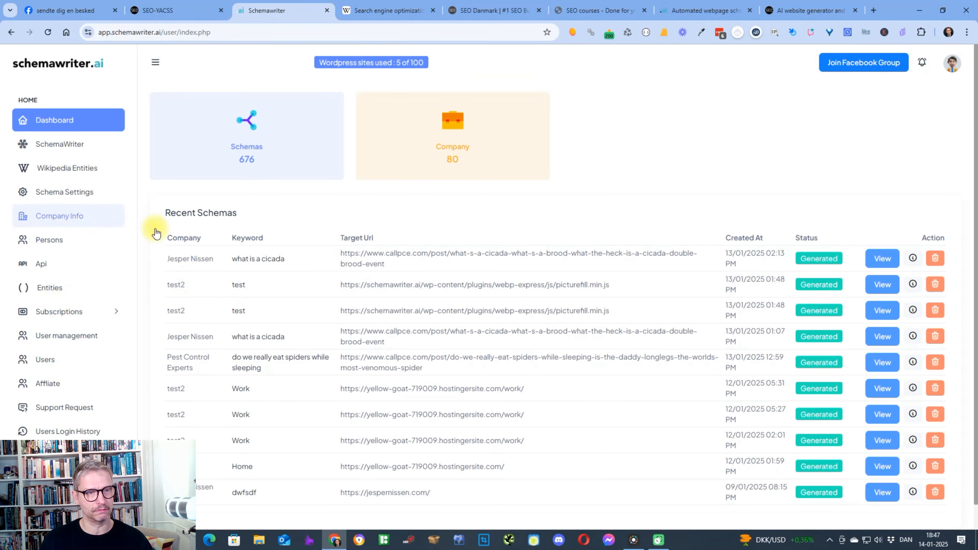
left_click(63, 240)
left_click(813, 270)
scroll(649, 265, "down", 5)
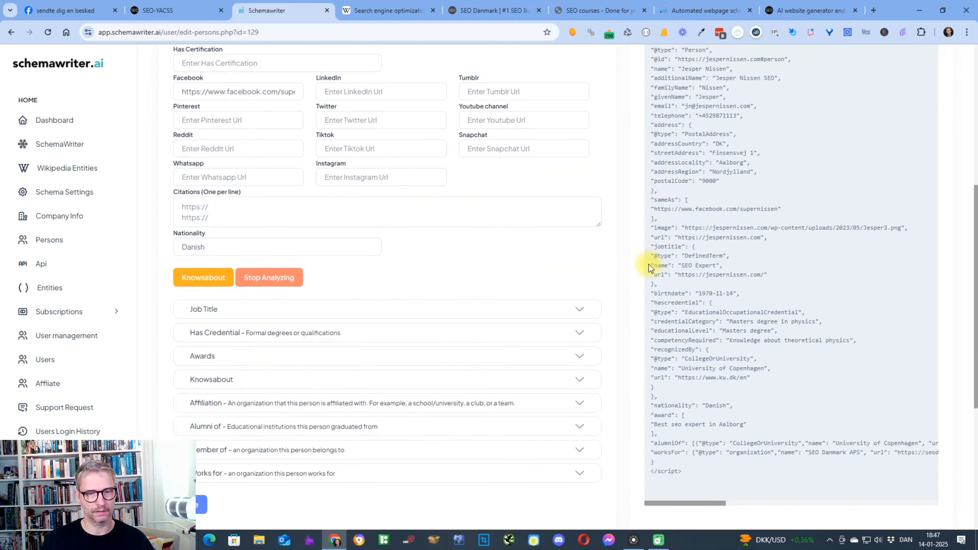
left_click(203, 277)
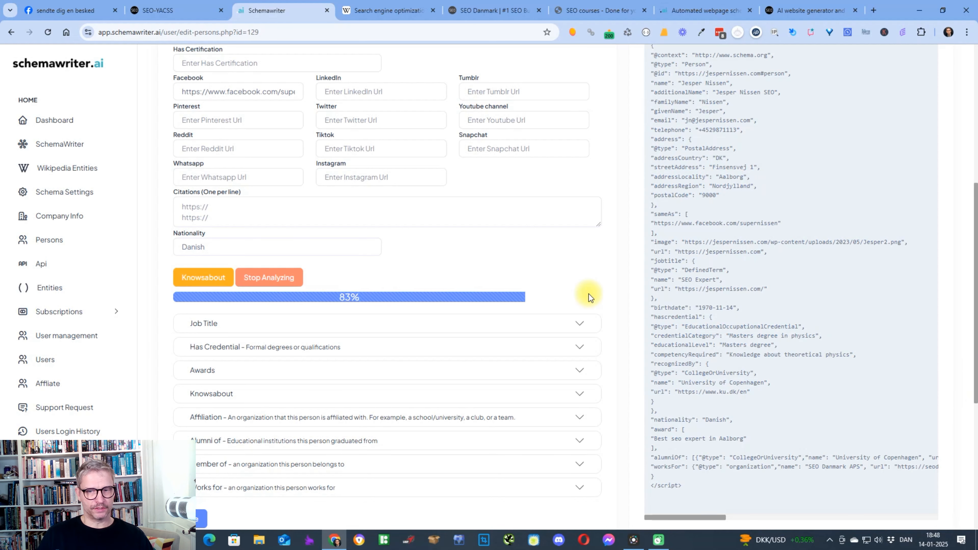
scroll(588, 293, "down", 3)
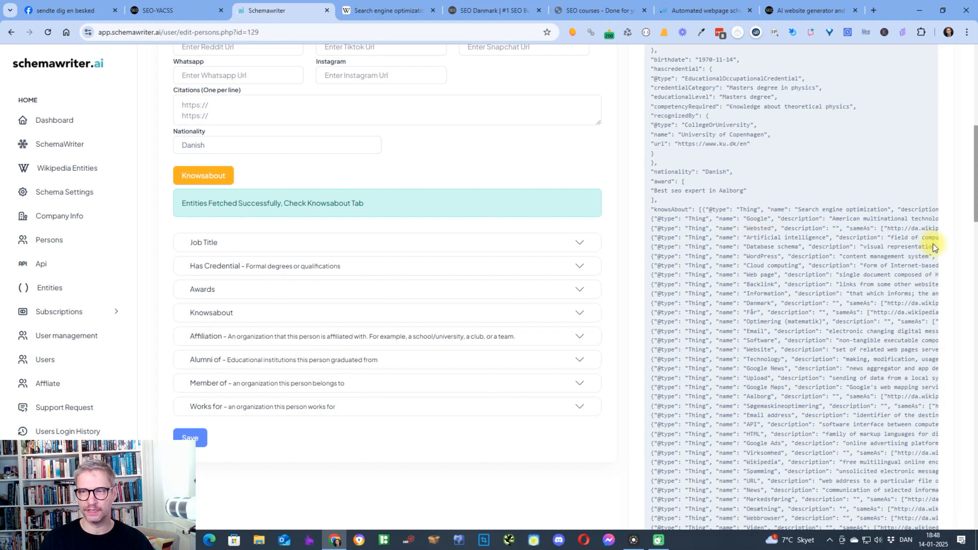
- Highlight the fetched knowsAbout entities in the schema, save the person's record, and acknowledge the confirmation
left_click_drag(652, 209, 695, 396)
left_click(190, 438)
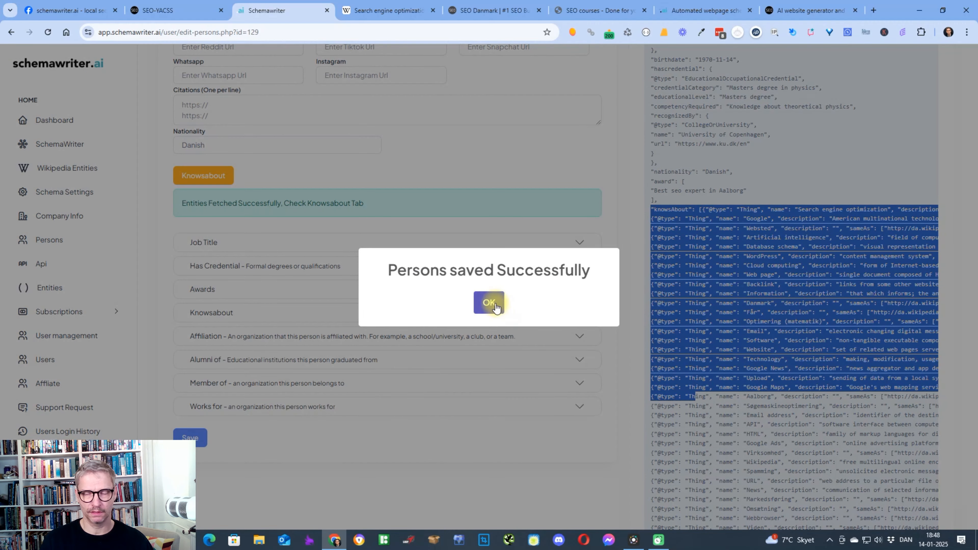
left_click(488, 302)
- Look through the fetched knowsAbout entities in the generated person schema and return to the start of the list
left_click(782, 222)
scroll(736, 206, "down", 15)
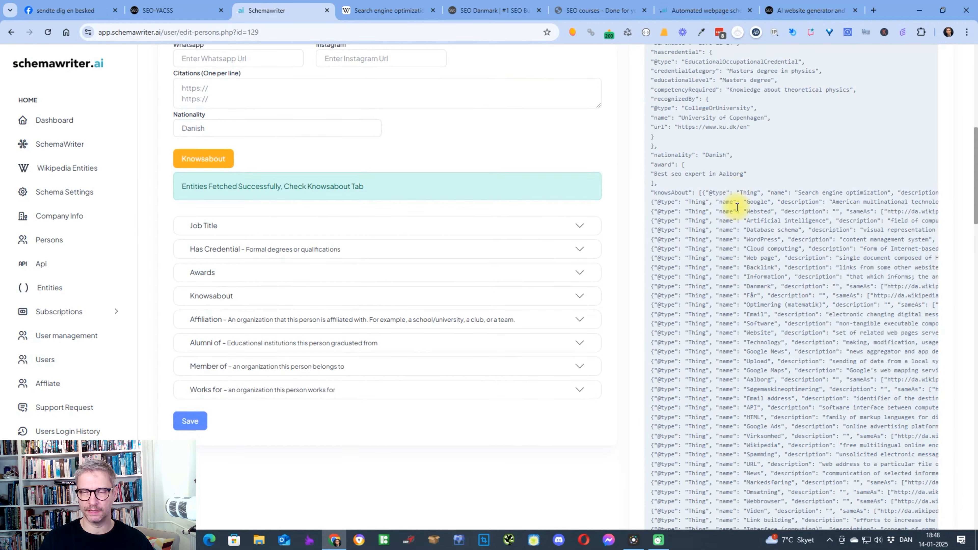
scroll(732, 204, "down", 8)
scroll(739, 231, "up", 20)
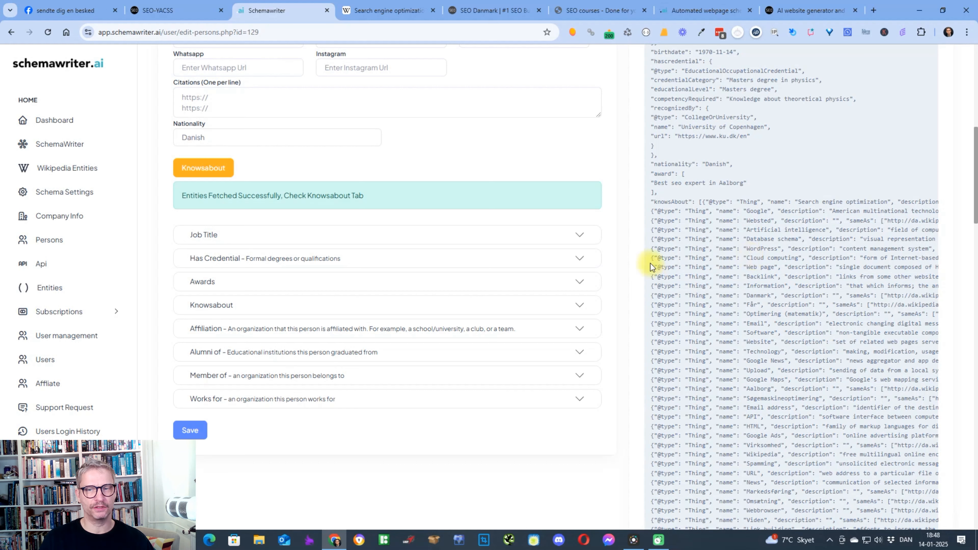
- Expand the Knowsabout section and open the Search engine optimization entry to examine its description and SameAs links
left_click(576, 306)
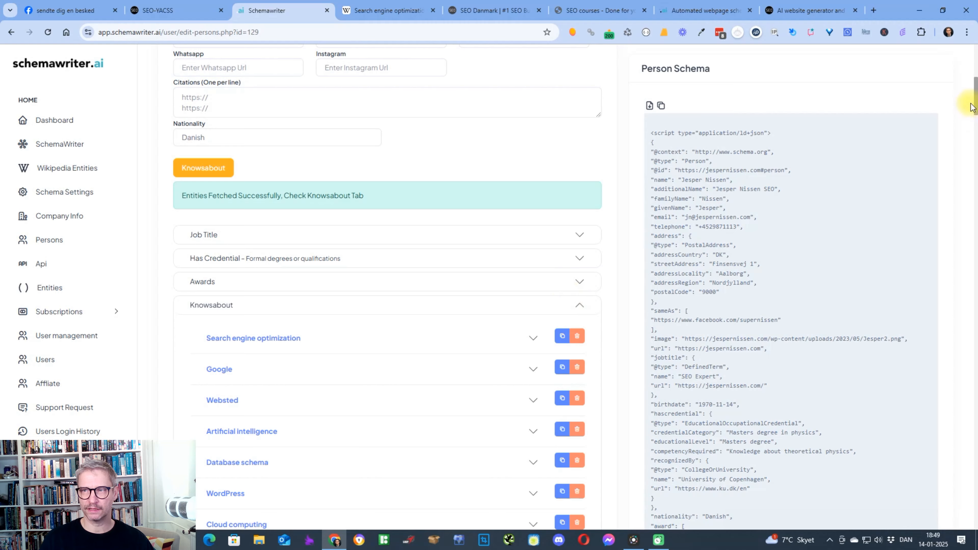
scroll(322, 60, "down", 7)
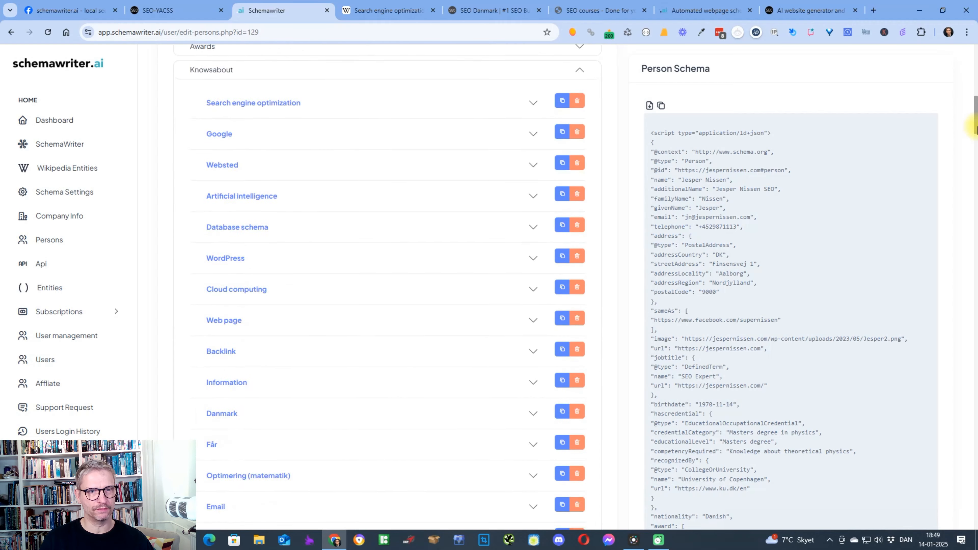
left_click(359, 60)
left_click(255, 97)
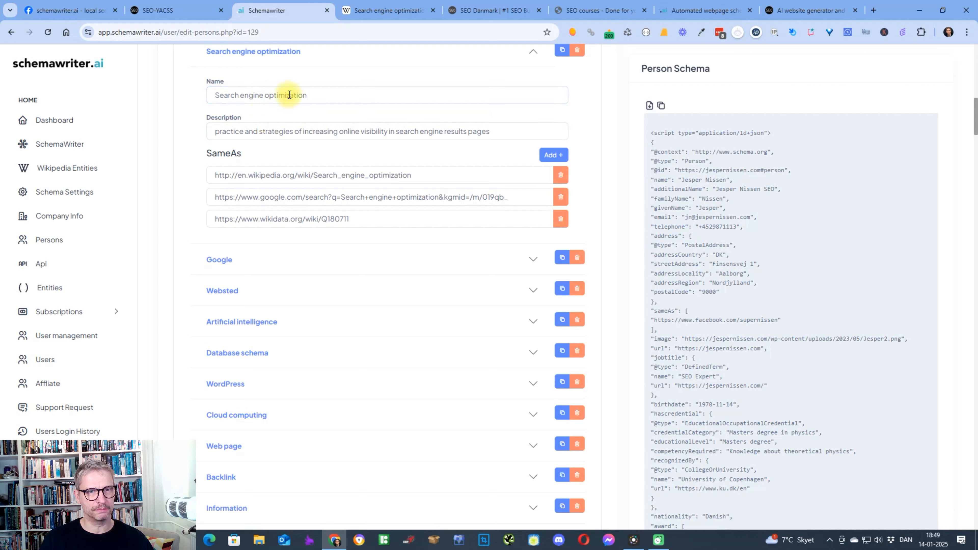
left_click(418, 176)
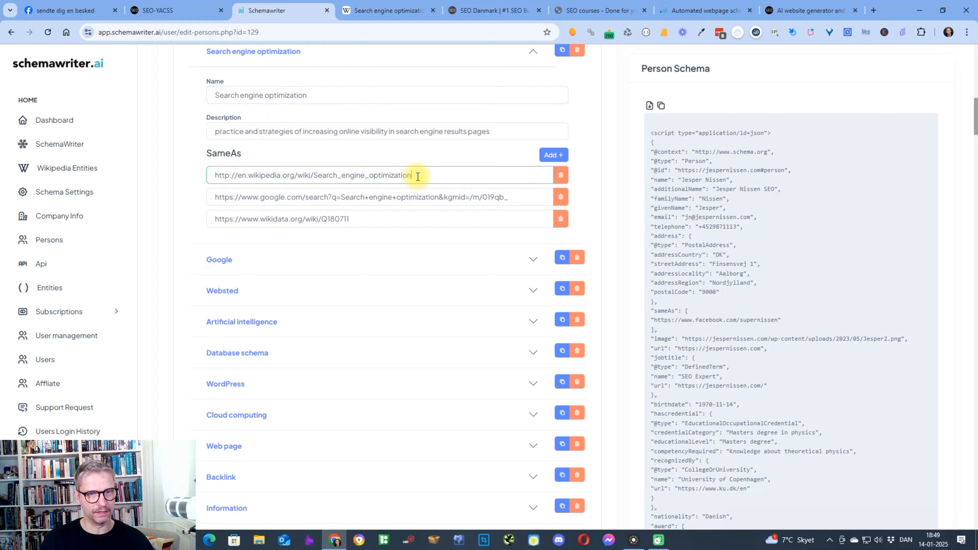
- Highlight the Wikipedia, Google and Wikidata SameAs links of the Search engine optimization entry
left_click_drag(418, 176, 283, 175)
left_click_drag(519, 196, 234, 180)
left_click_drag(354, 218, 234, 212)
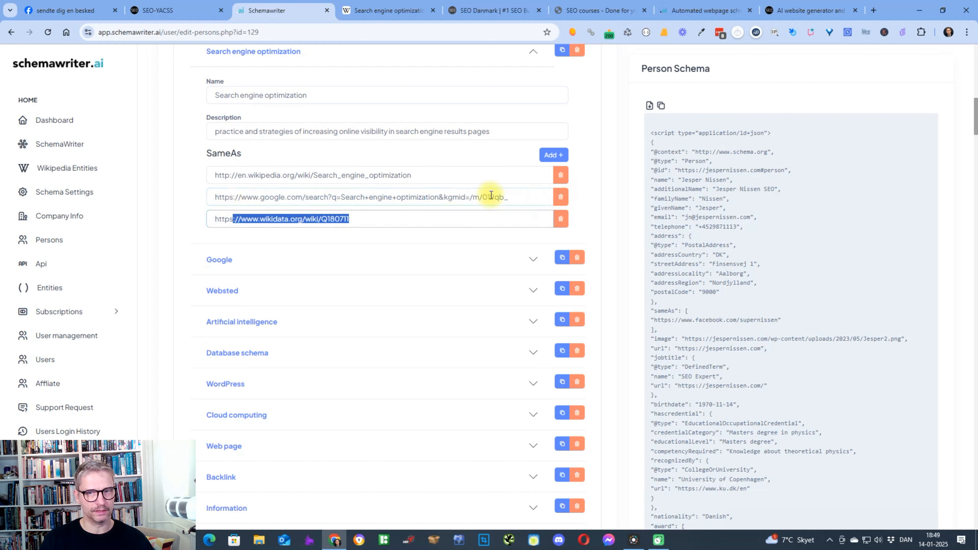
- Copy the Google SameAs link of Search engine optimization and open it in a new browser tab
left_click_drag(483, 195, 478, 195)
triple_click(479, 195)
key("ctrl+c")
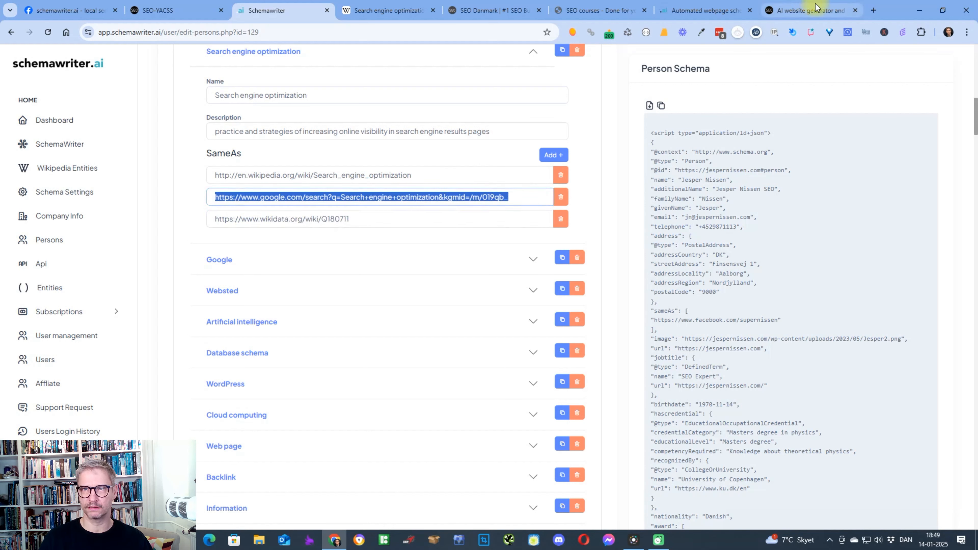
left_click(874, 11)
key("ctrl+v")
key("Return")
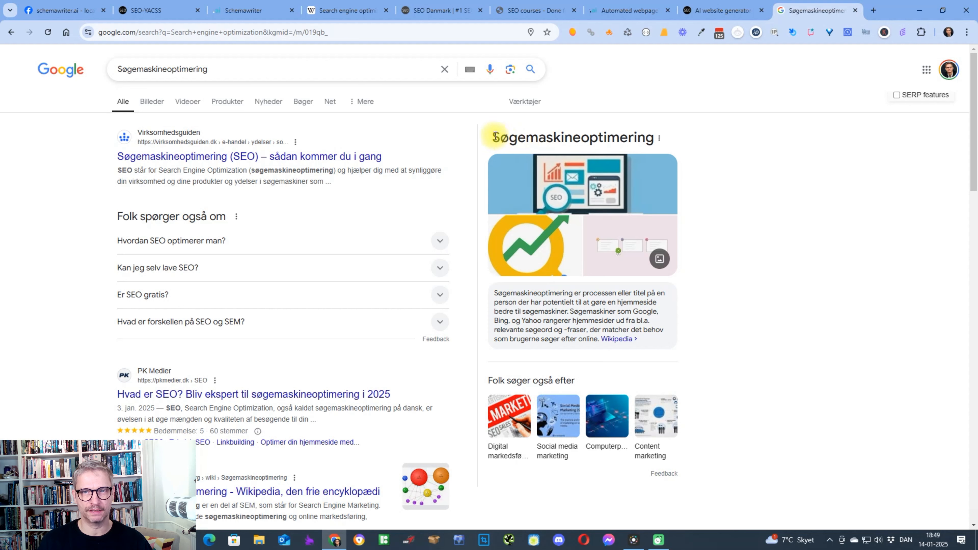
- Examine the title and description of the Google knowledge panel for the search engine optimization entity
left_click_drag(496, 137, 670, 137)
left_click(792, 147)
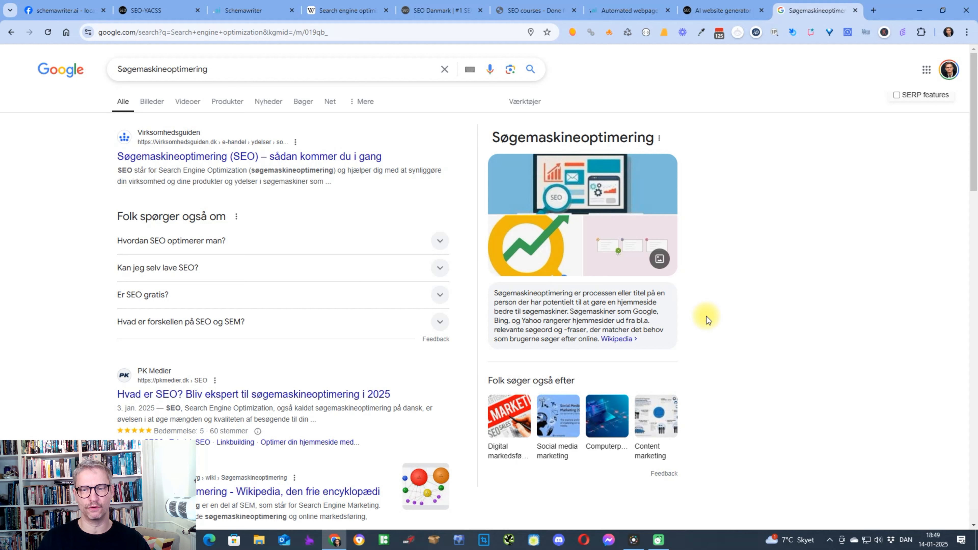
scroll(617, 289, "down", 1)
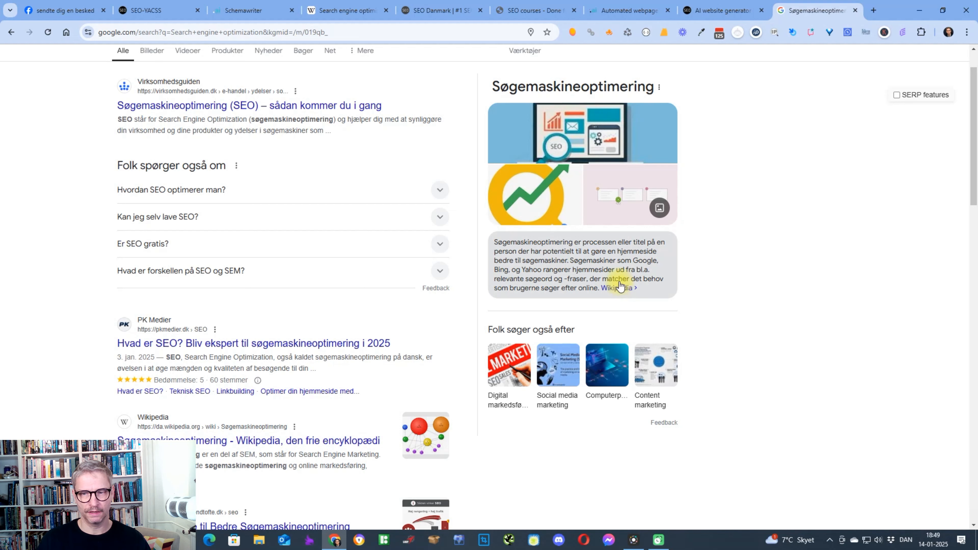
scroll(620, 280, "up", 1)
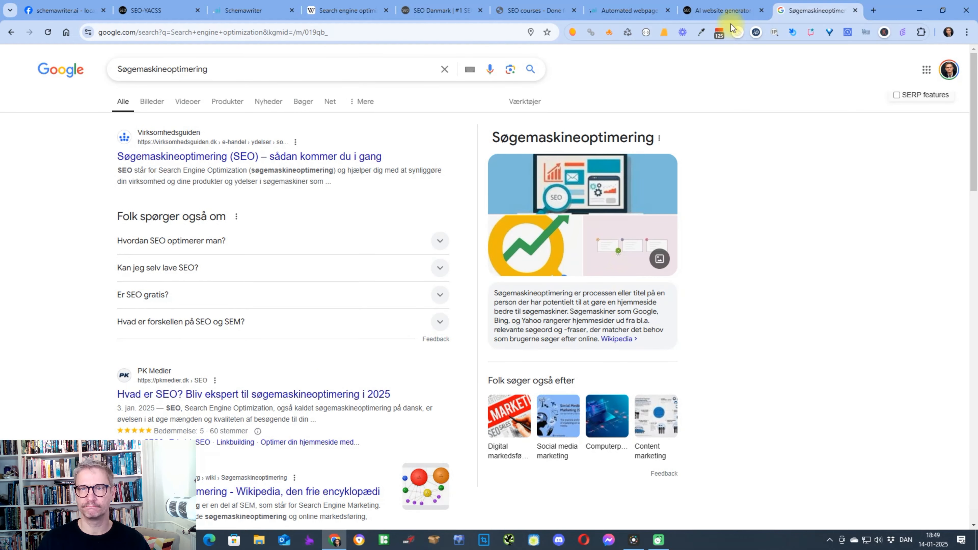
- Return to the Schemawriter person record, review the Search engine optimization name and description, and collapse the entry
left_click(243, 13)
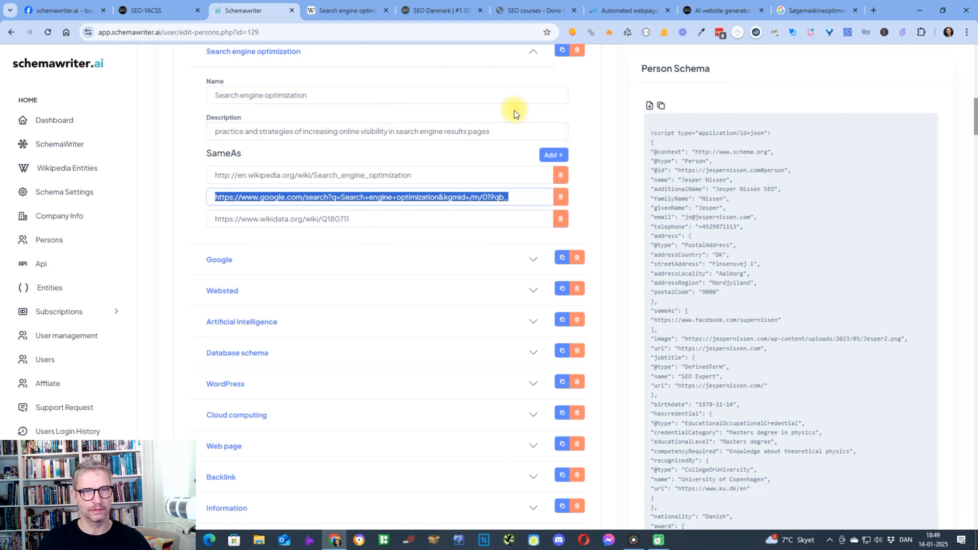
scroll(490, 153, "up", 2)
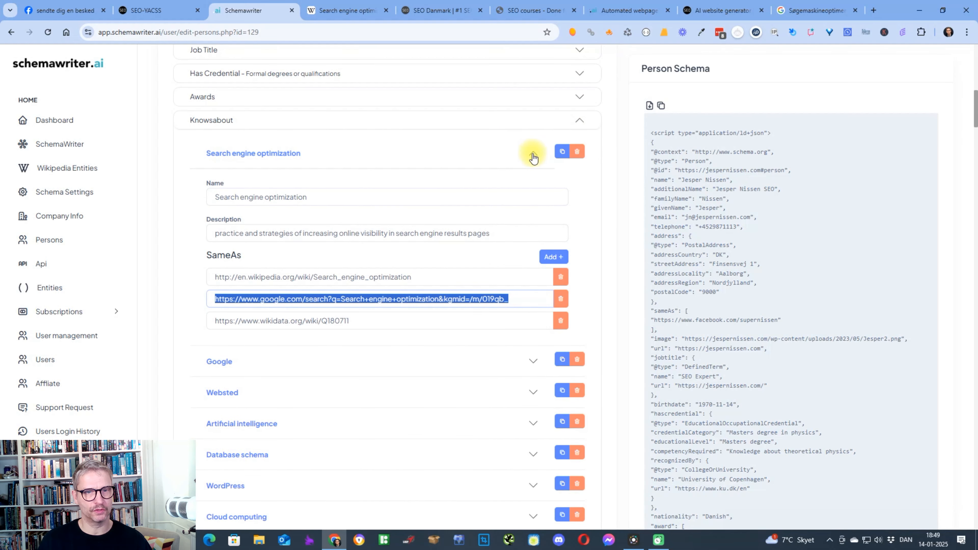
left_click(309, 194)
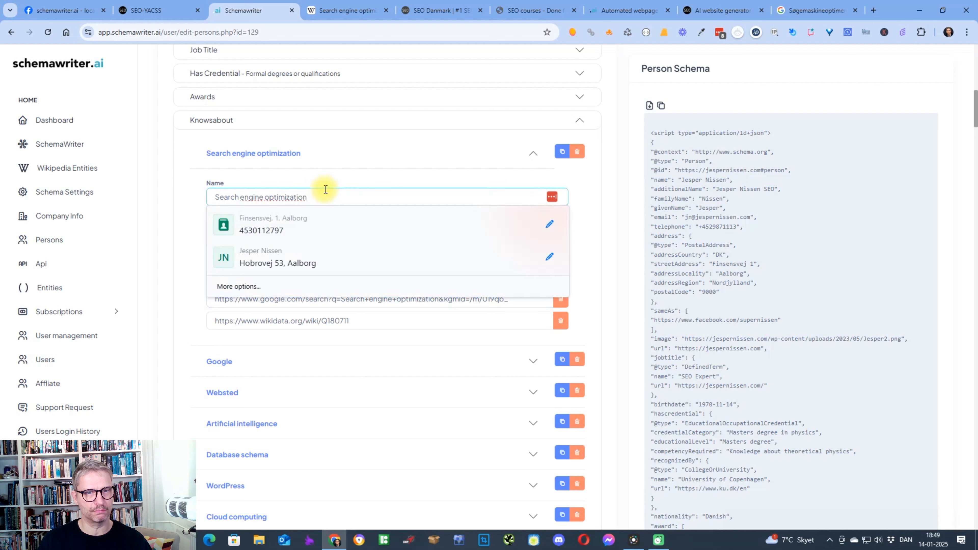
left_click(327, 200)
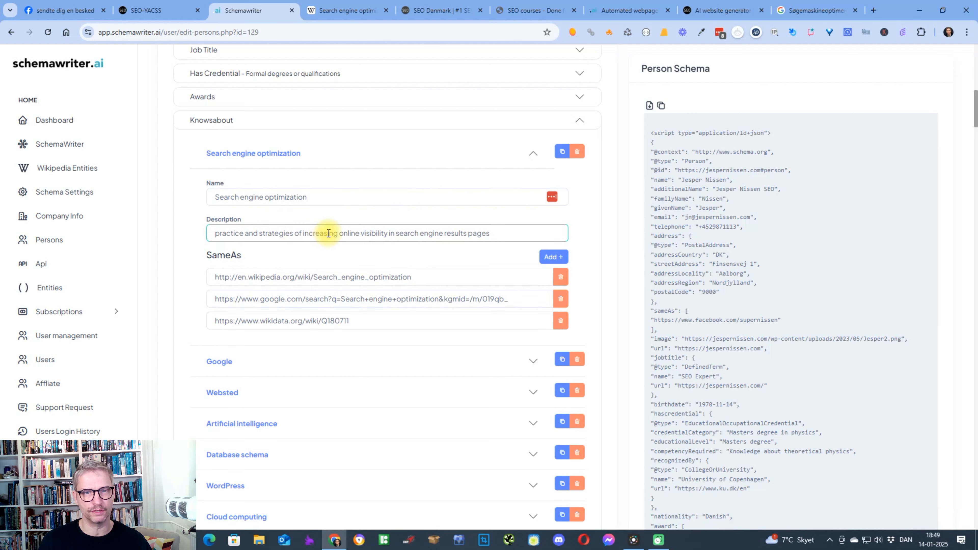
left_click(500, 233)
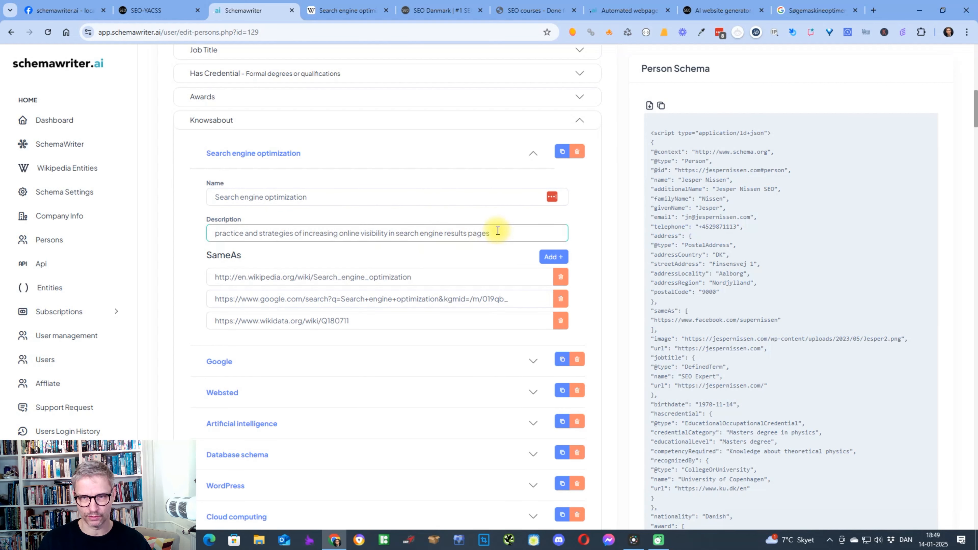
left_click(532, 154)
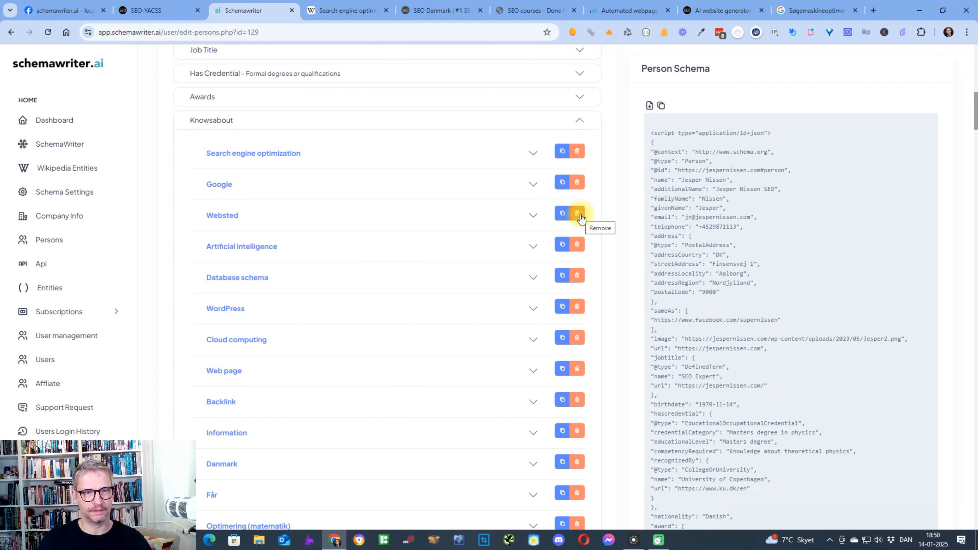
- Remove the Privacy, Variance and Hot Topic entities near the end of the Knowsabout list
scroll(592, 241, "down", 5)
scroll(587, 243, "down", 20)
scroll(570, 242, "down", 20)
scroll(571, 242, "down", 20)
scroll(572, 246, "down", 15)
scroll(616, 308, "up", 6)
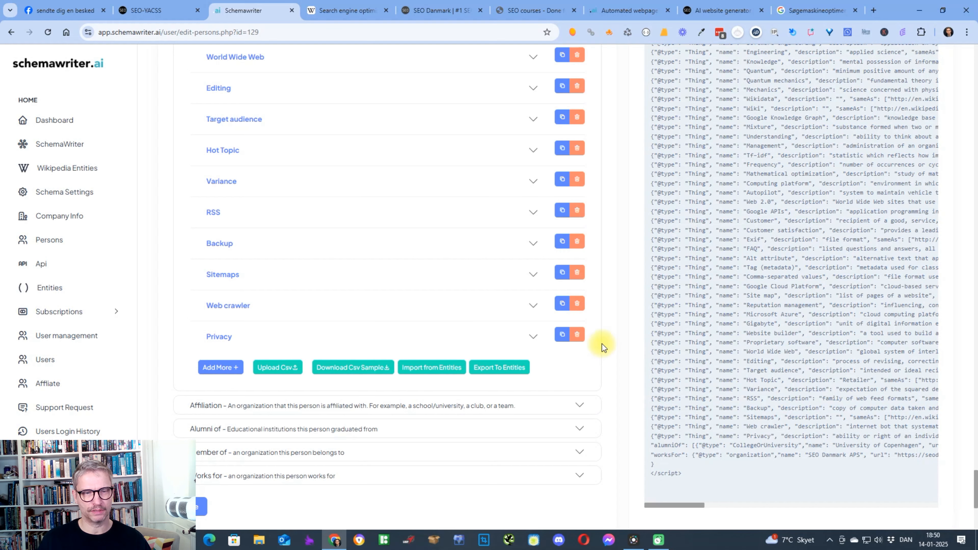
left_click(577, 334)
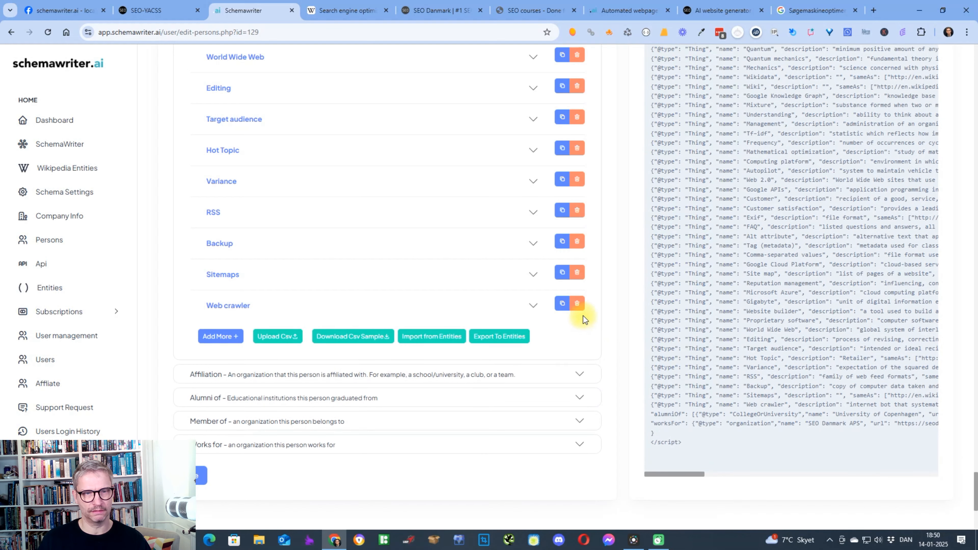
scroll(572, 385, "up", 2)
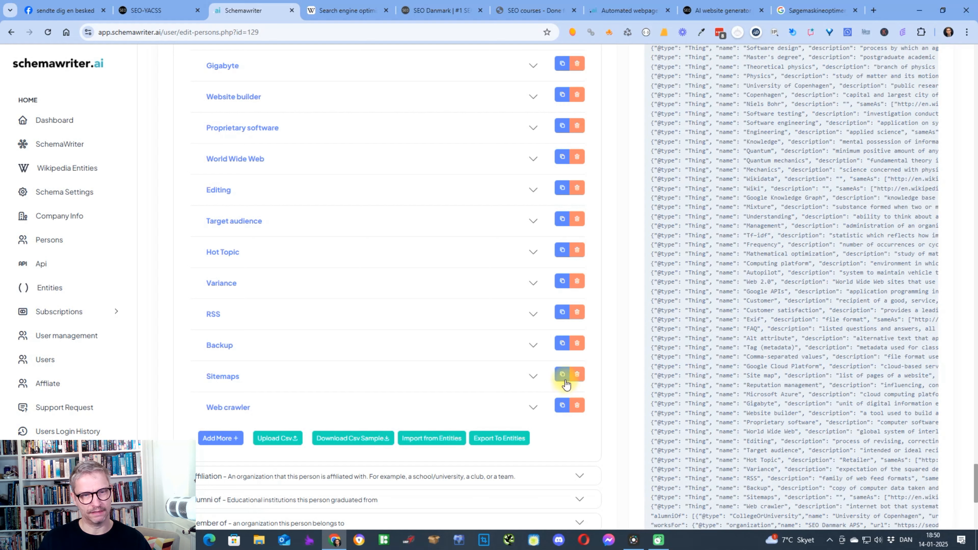
left_click(575, 283)
left_click(576, 251)
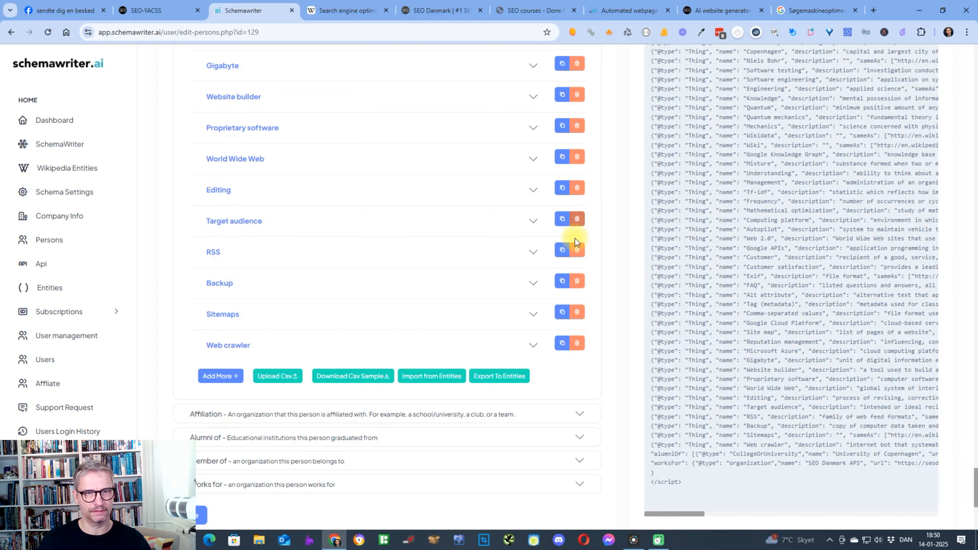
- Remove the Target audience, Editing, Proprietary software, Reputation management and Gigabyte entities from Knowsabout
scroll(574, 293, "up", 3)
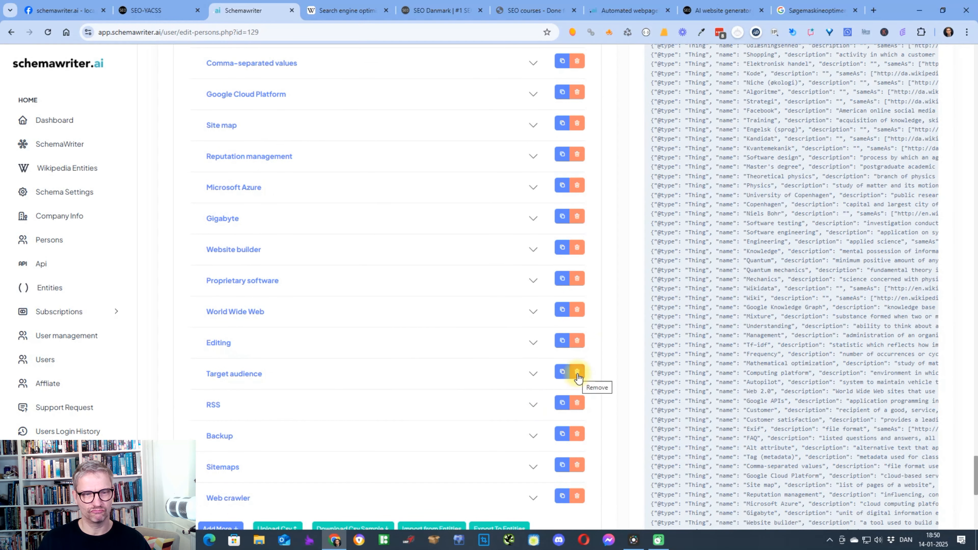
left_click(577, 372)
left_click(577, 341)
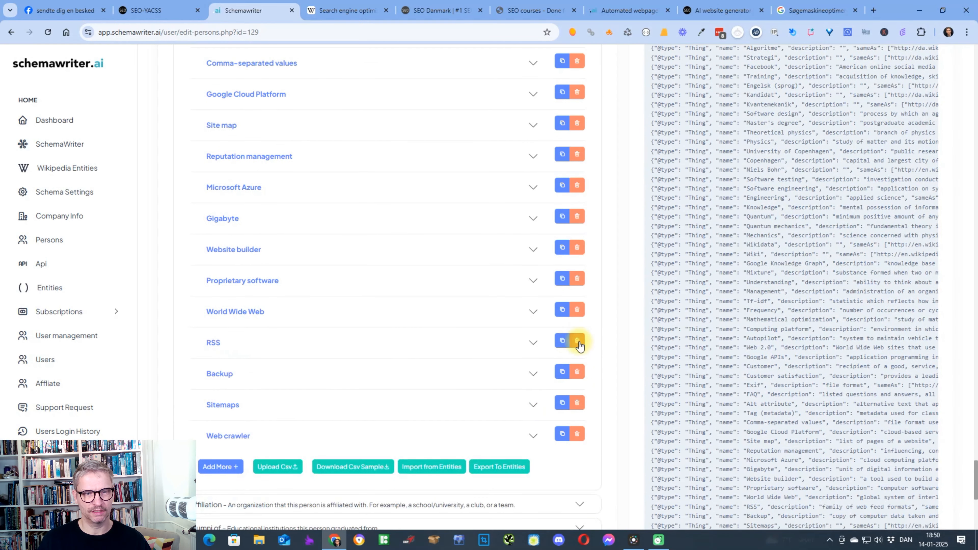
scroll(581, 341, "up", 1)
left_click(578, 330)
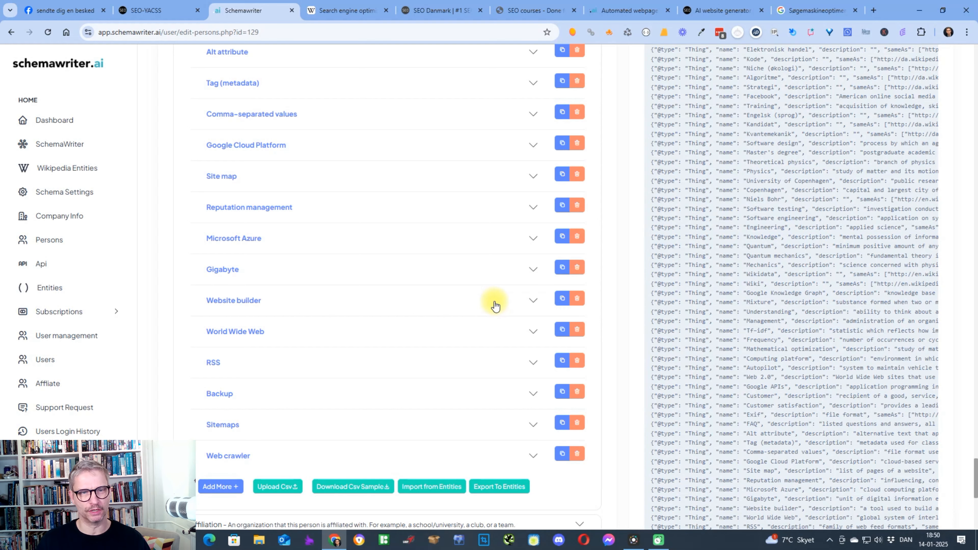
left_click(577, 206)
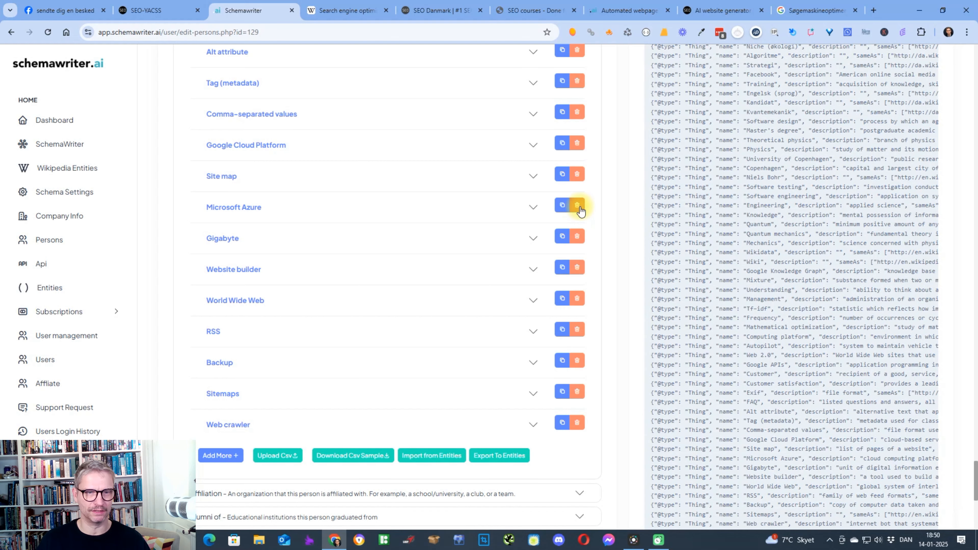
left_click(577, 237)
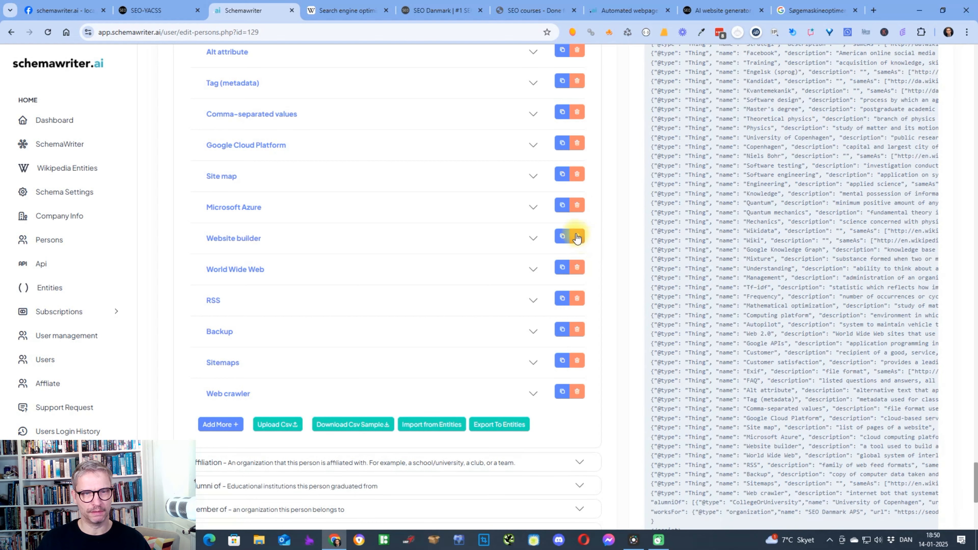
- Check the Website builder entry's details and remove the RSS, Backup, Sitemaps and Web crawler entities from Knowsabout
left_click(530, 238)
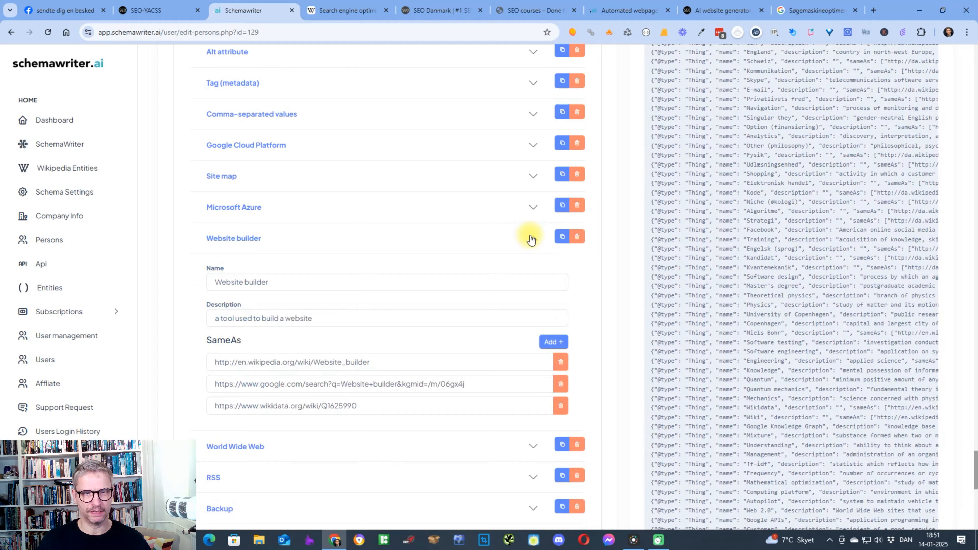
left_click(531, 239)
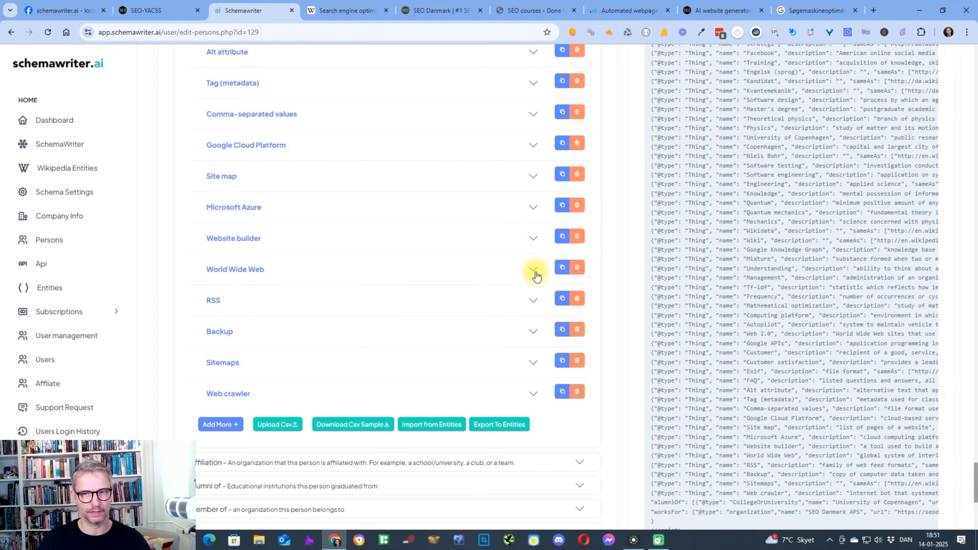
left_click(577, 299)
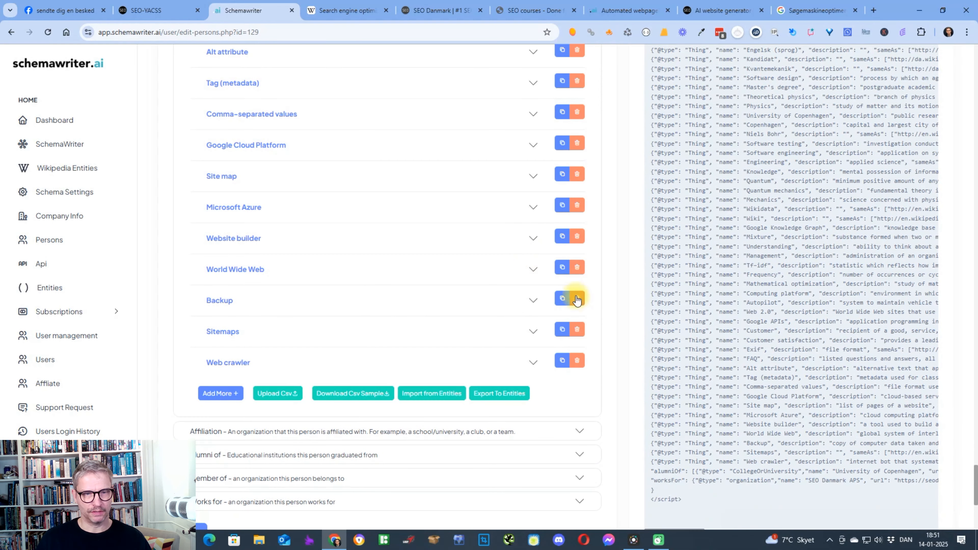
left_click(577, 299)
scroll(569, 336, "up", 3)
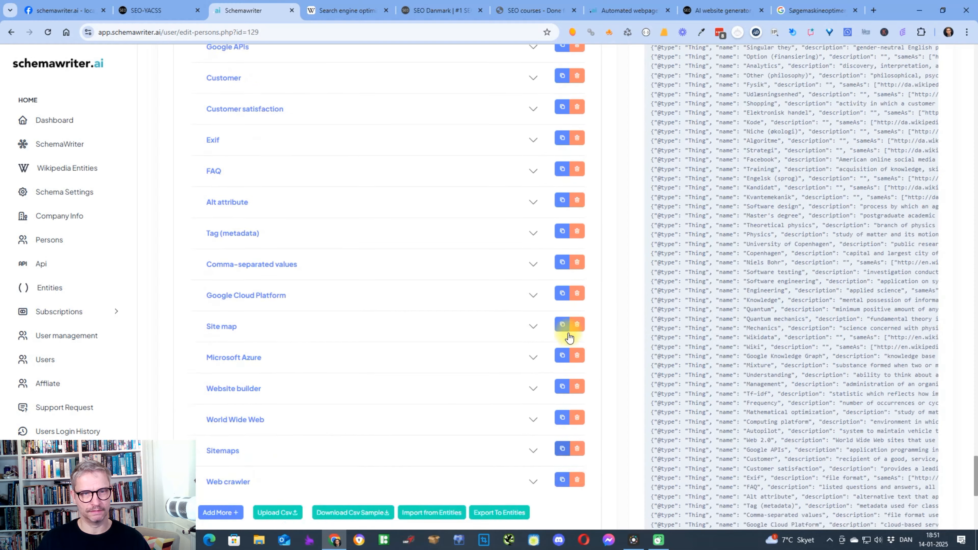
scroll(570, 336, "down", 4)
left_click(577, 248)
left_click(577, 249)
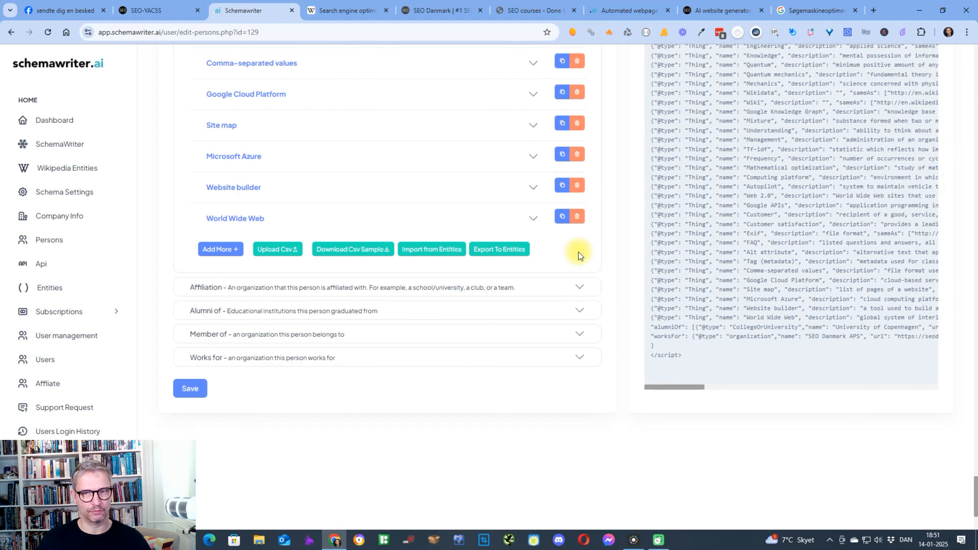
- Remove the Customer and Customer satisfaction entities from the Knowsabout list
scroll(584, 346, "up", 9)
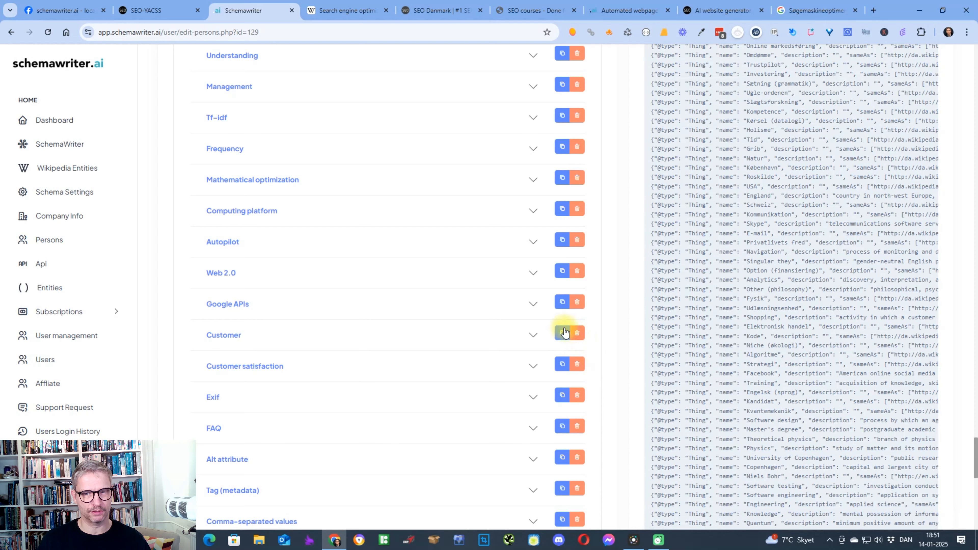
left_click(577, 333)
left_click(577, 333)
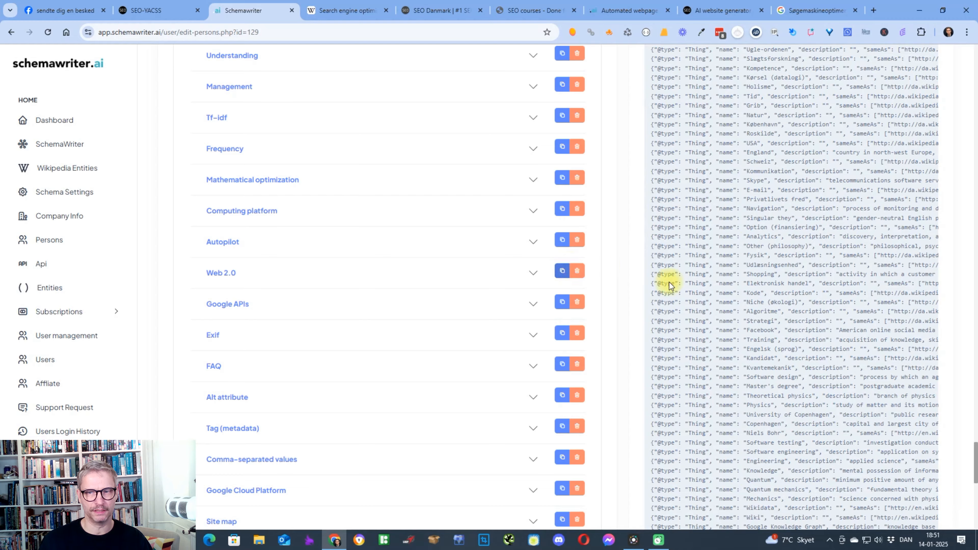
- Remove the Danmark entity near the start of the Knowsabout list and expand the Information entry to view its details
scroll(624, 295, "up", 20)
scroll(629, 278, "up", 15)
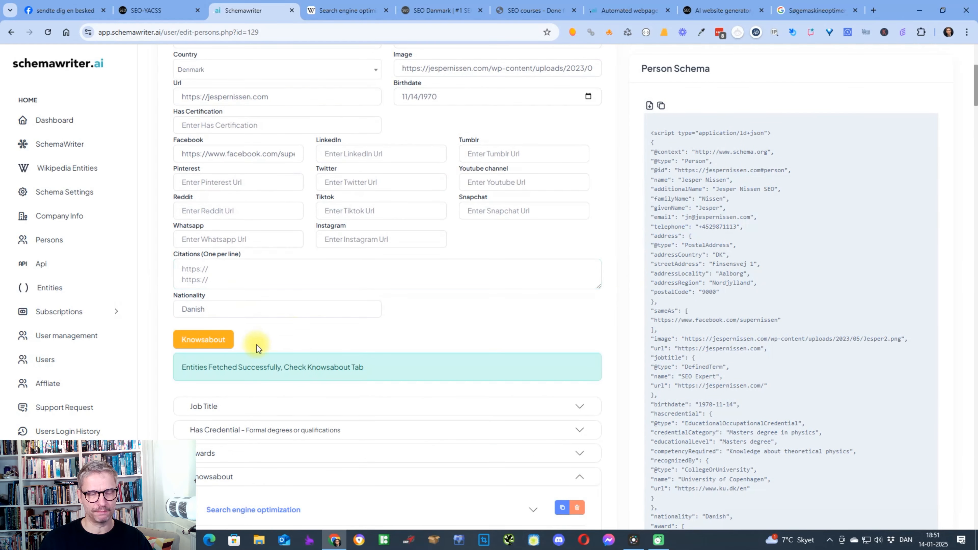
left_click(192, 312)
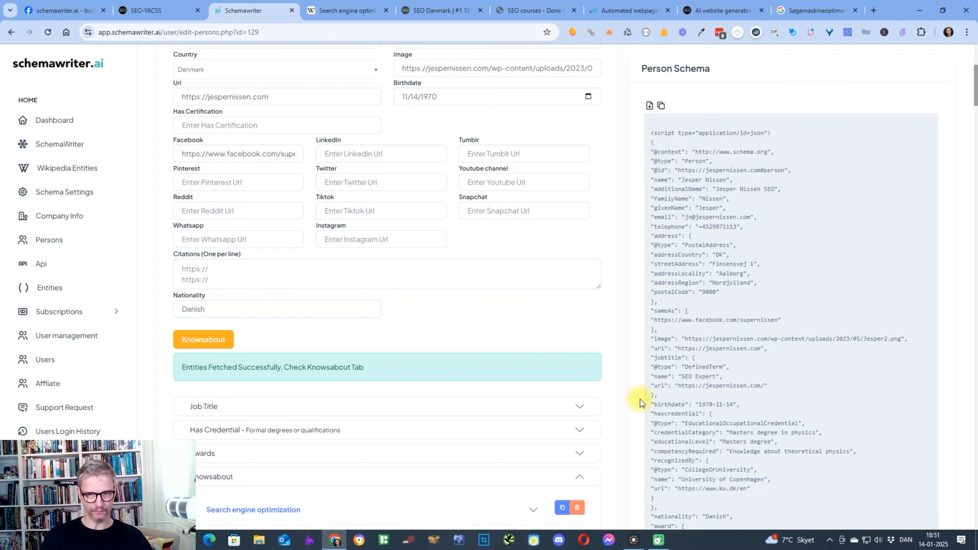
scroll(640, 399, "down", 5)
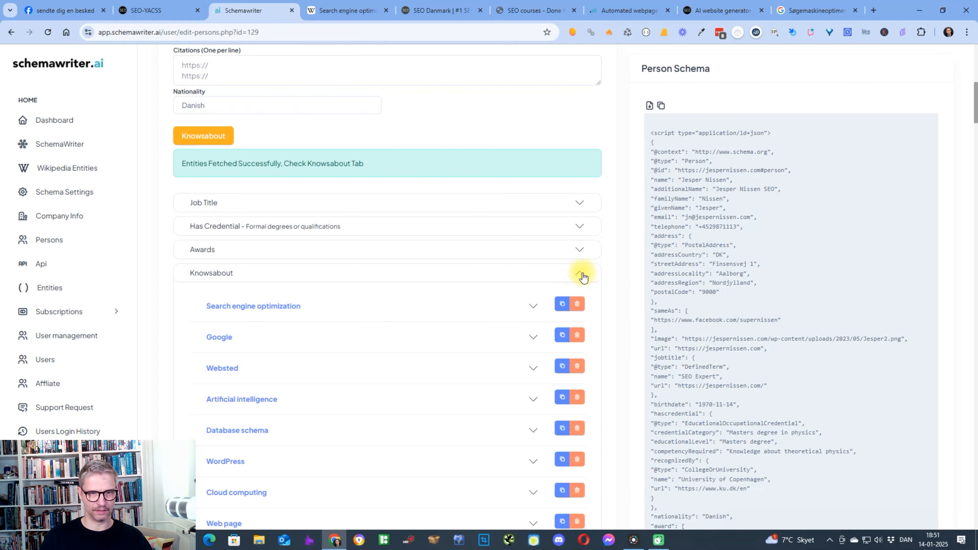
scroll(583, 276, "down", 4)
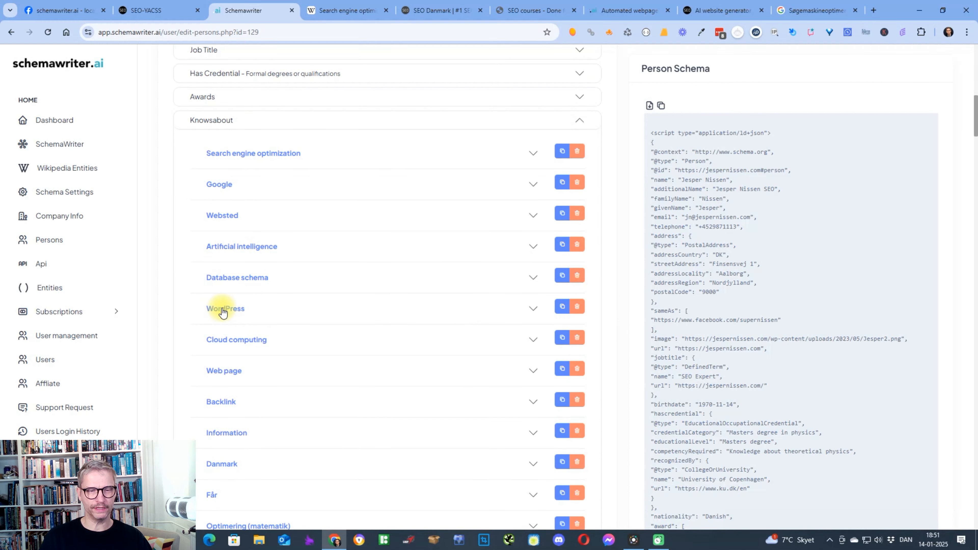
scroll(224, 313, "down", 3)
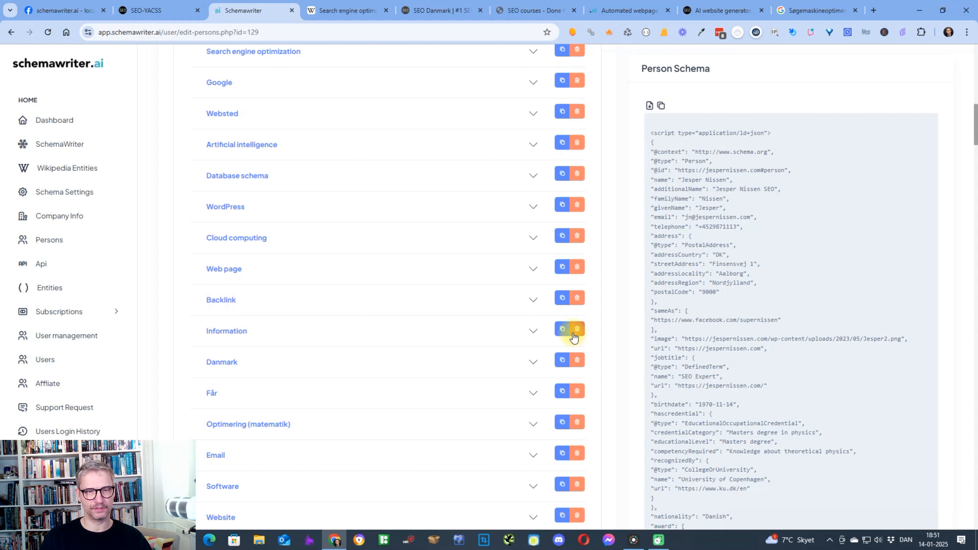
left_click(577, 362)
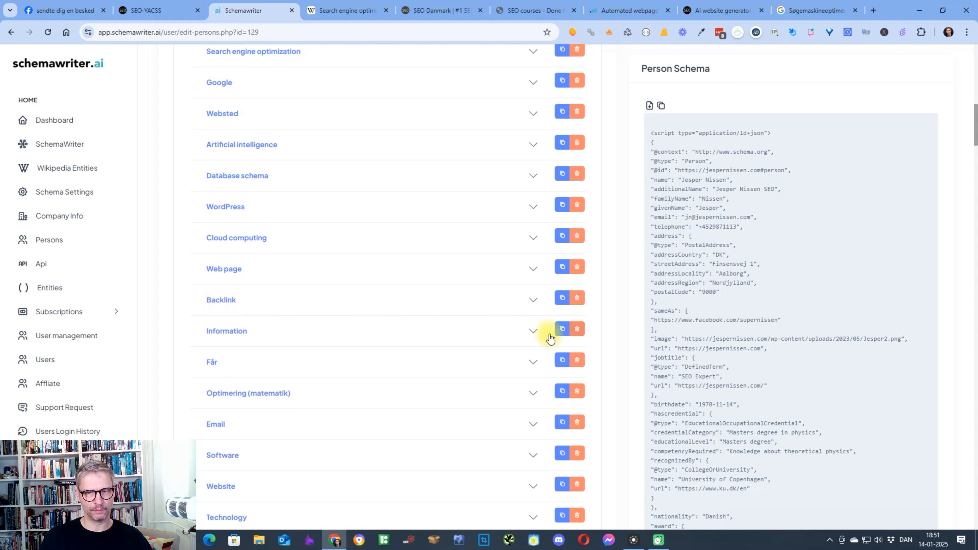
left_click(533, 333)
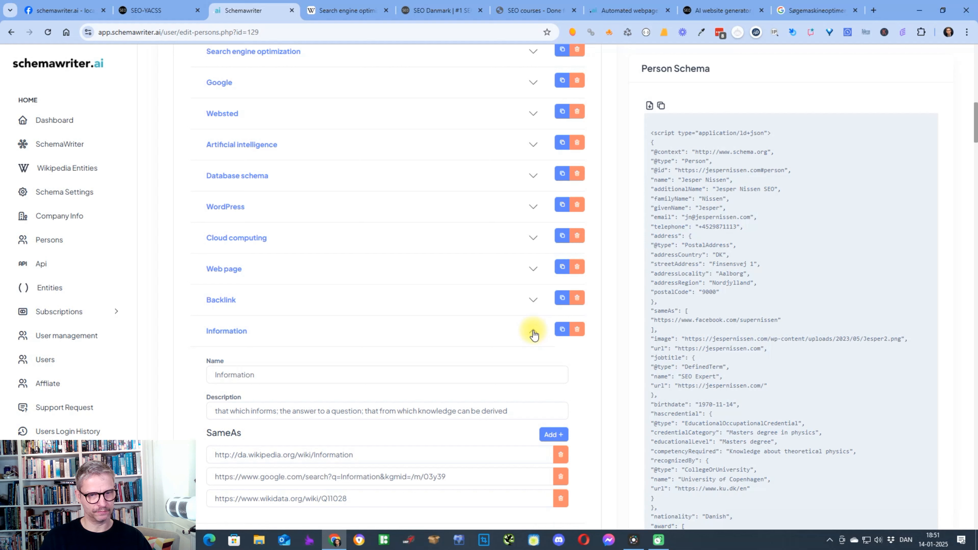
- Collapse the Information entry and remove the Information, Får, Optimering (matematik) and Email entities from Knowsabout
left_click(533, 334)
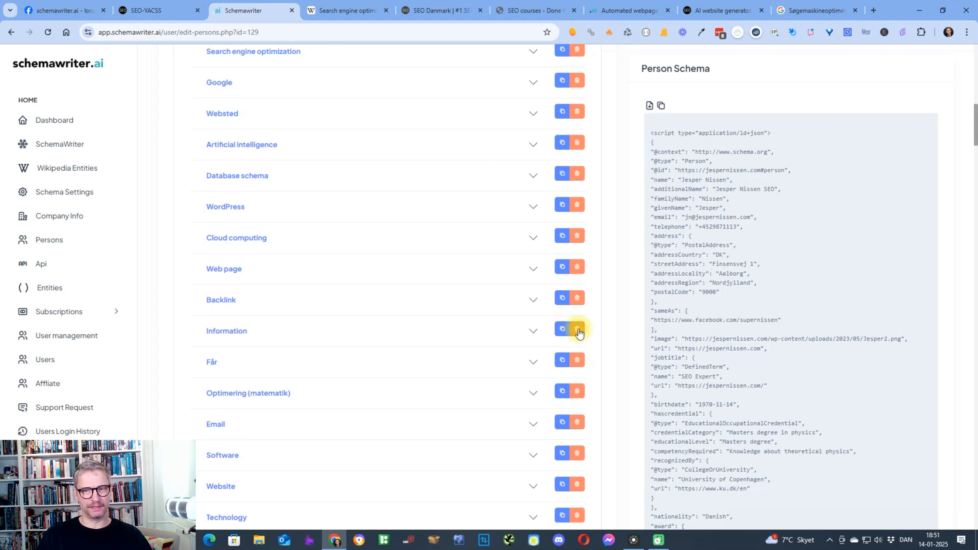
left_click(579, 329)
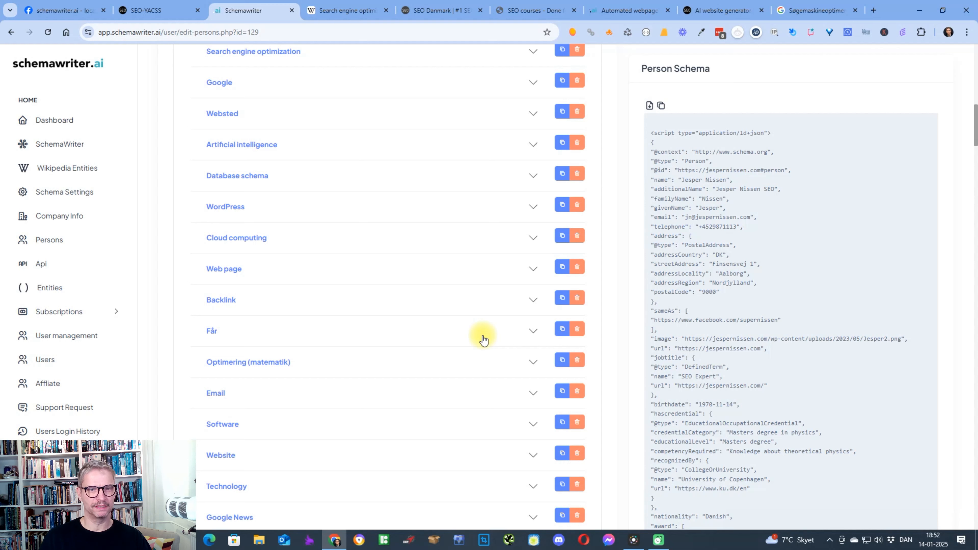
left_click(577, 330)
left_click(579, 331)
left_click(579, 331)
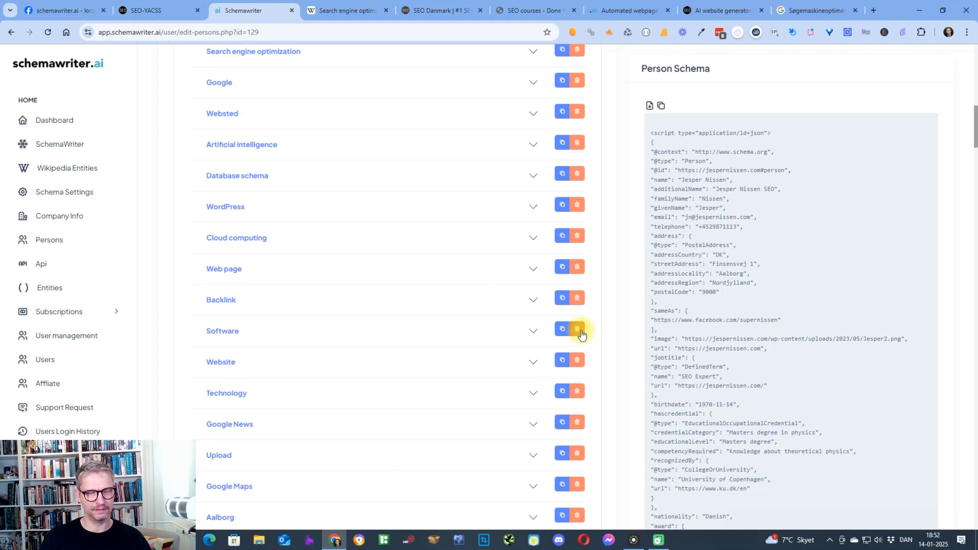
- Copy the complete Person Schema markup to the clipboard
scroll(699, 421, "down", 20)
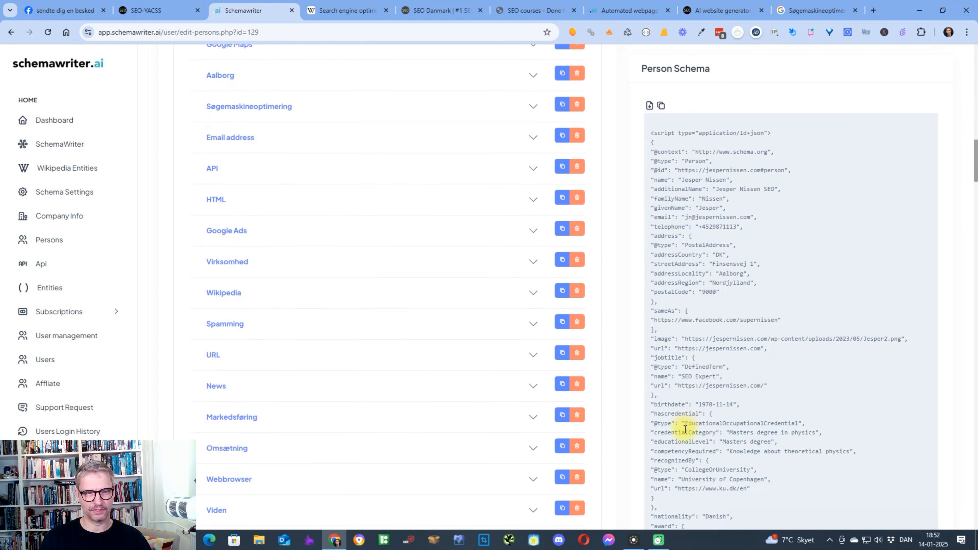
scroll(847, 364, "up", 20)
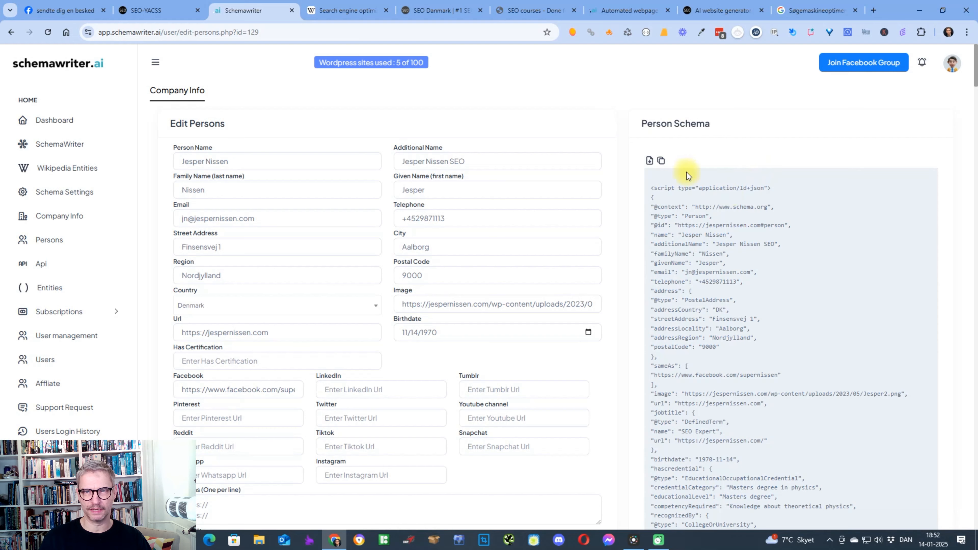
left_click(661, 161)
- Open the Schema Markup Validator at validator.schema.org in a new browser tab
left_click(870, 14)
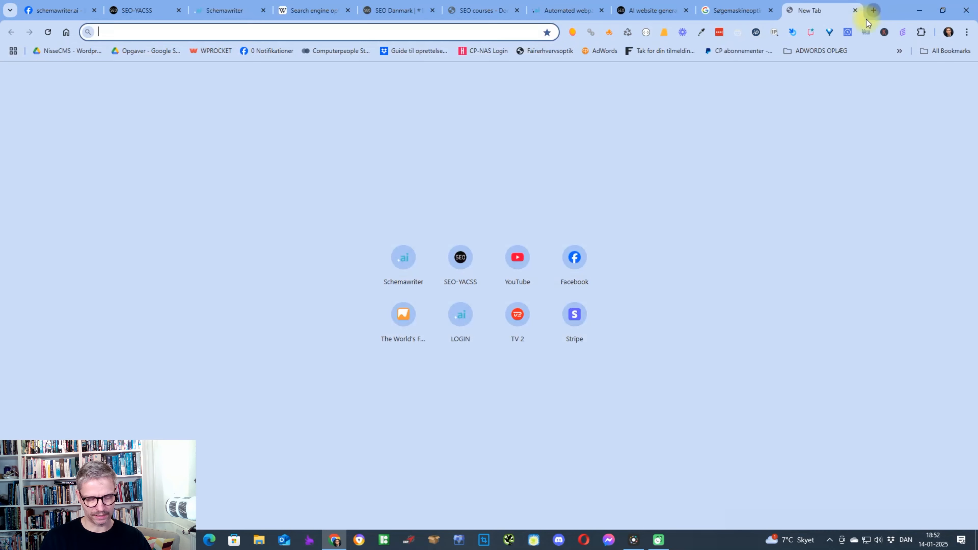
type("schemas.o")
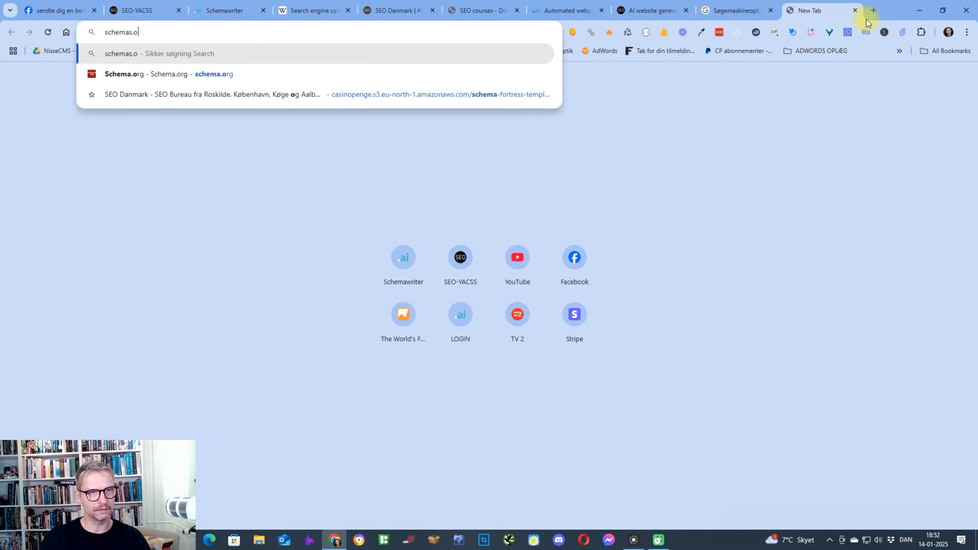
key("BackSpace")
key("BackSpace")
key("BackSpace")
type(".org")
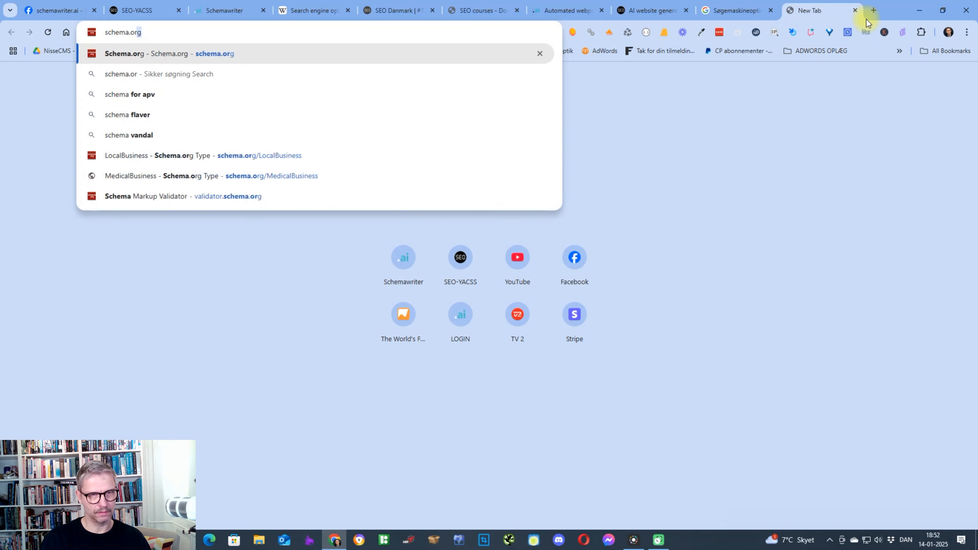
key("Return")
left_click(196, 70)
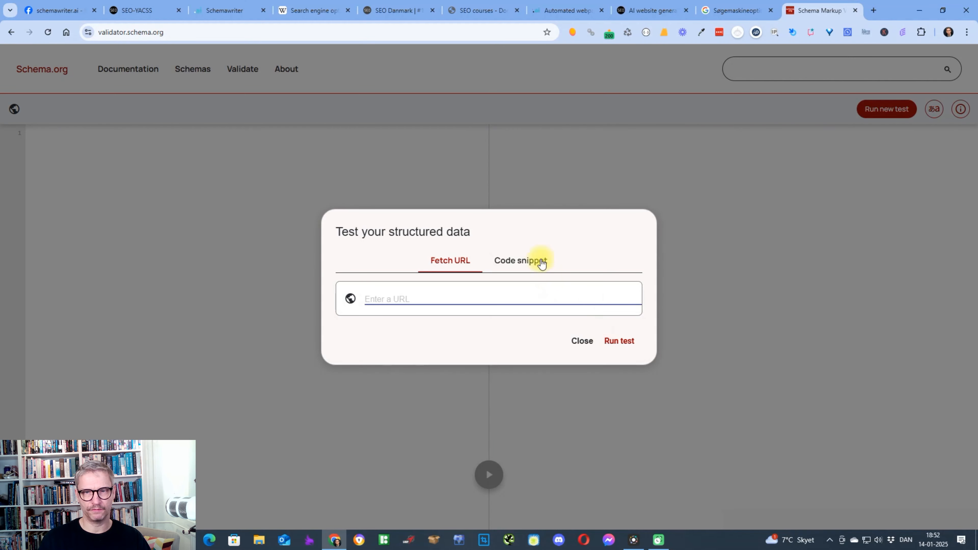
- Paste the copied person markup as a code snippet and run the structured data test
left_click(537, 258)
key("ctrl+v")
left_click(620, 402)
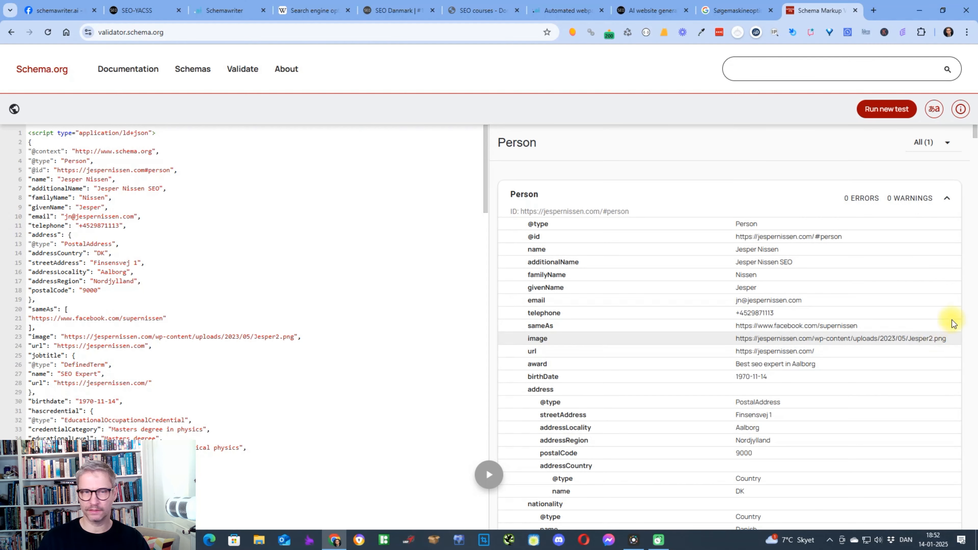
- Examine the tested markup's job title, credential, award and knowsAbout entries, and return to the Edit Persons page in Schemawriter
scroll(300, 240, "down", 20)
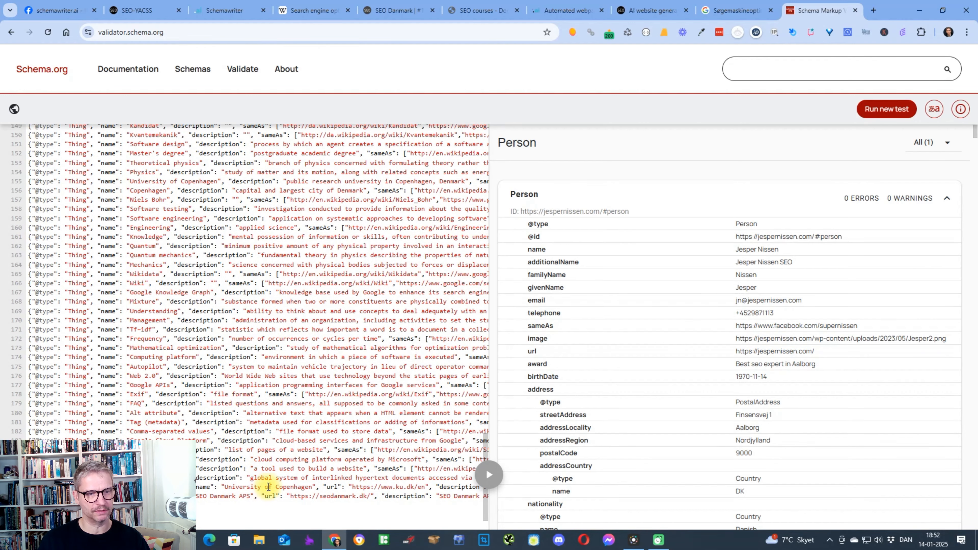
scroll(268, 472, "up", 20)
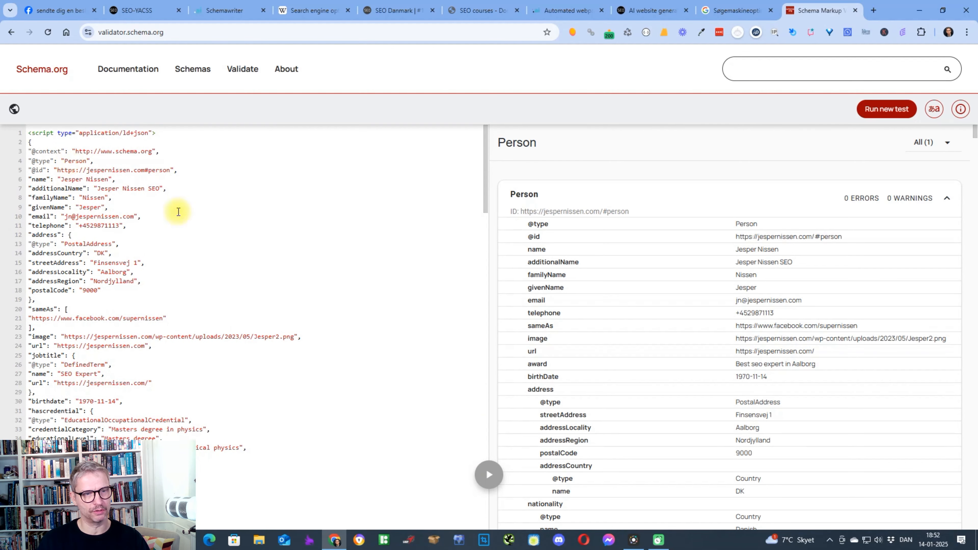
scroll(229, 273, "down", 3)
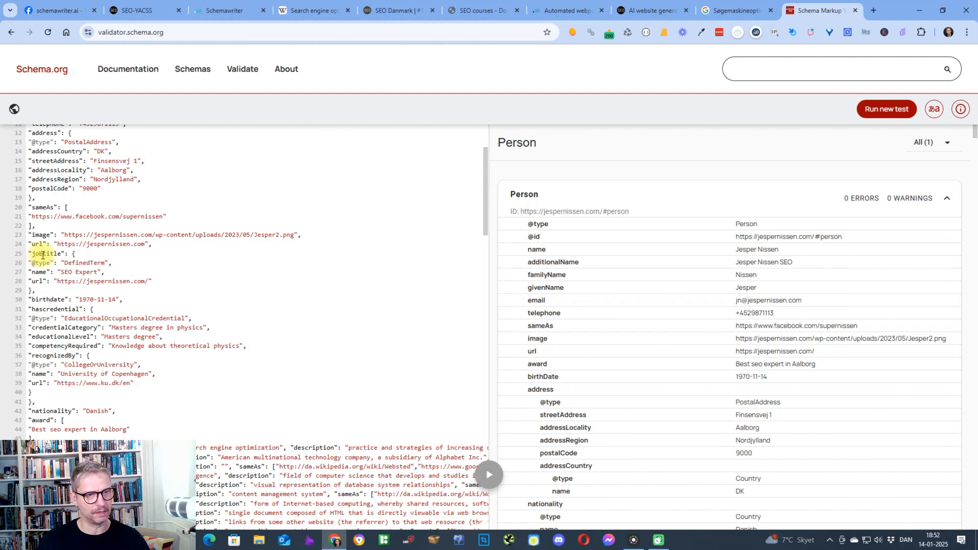
scroll(58, 258, "down", 4)
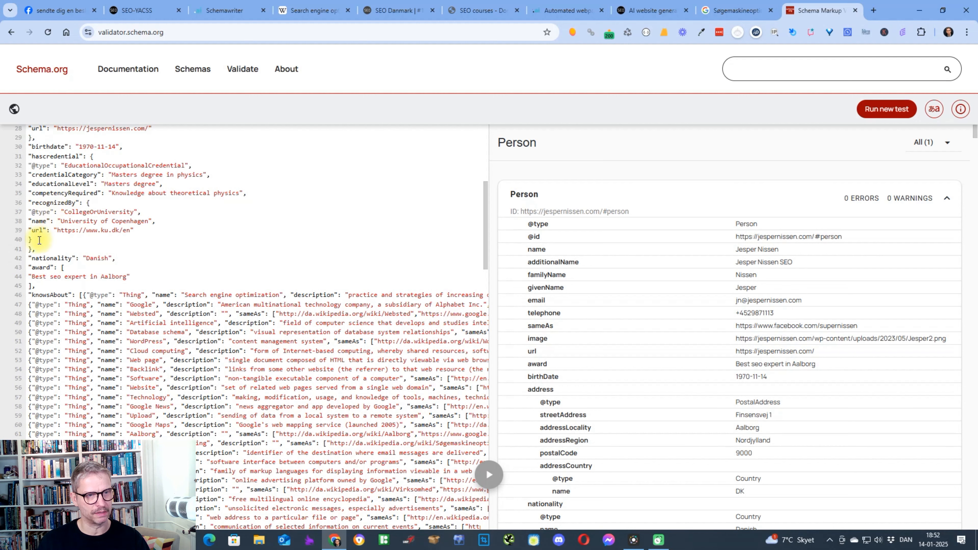
scroll(121, 259, "down", 3)
scroll(122, 259, "up", 3)
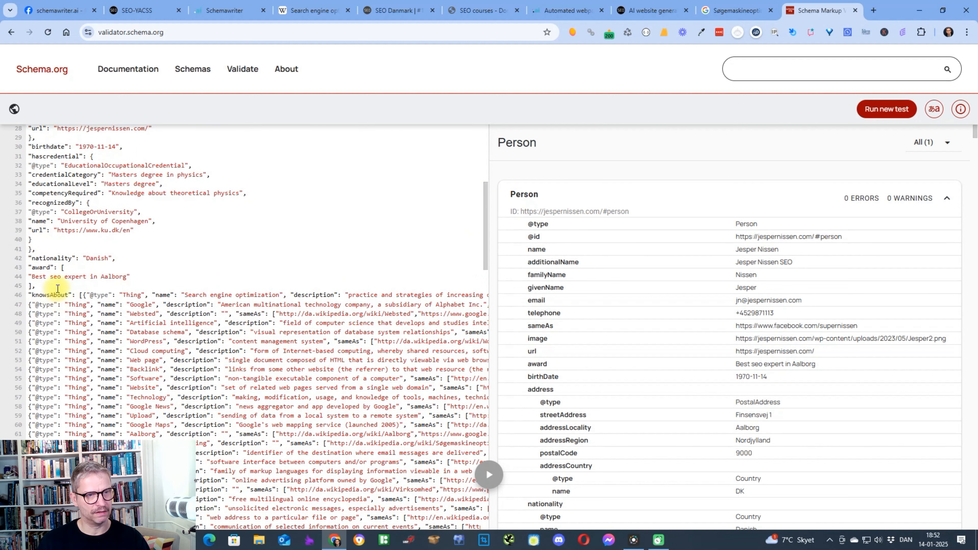
scroll(126, 285, "down", 5)
scroll(126, 285, "up", 12)
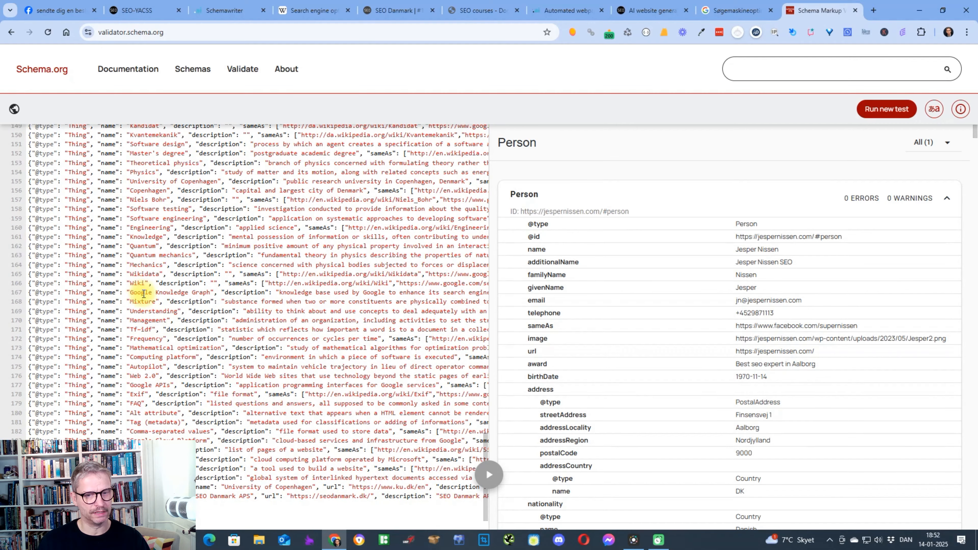
scroll(229, 355, "down", 1)
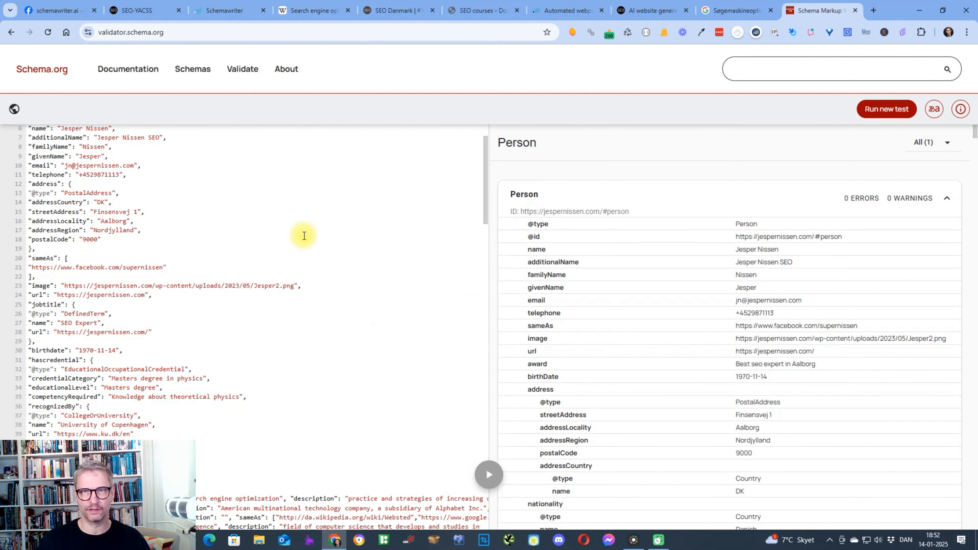
left_click(231, 12)
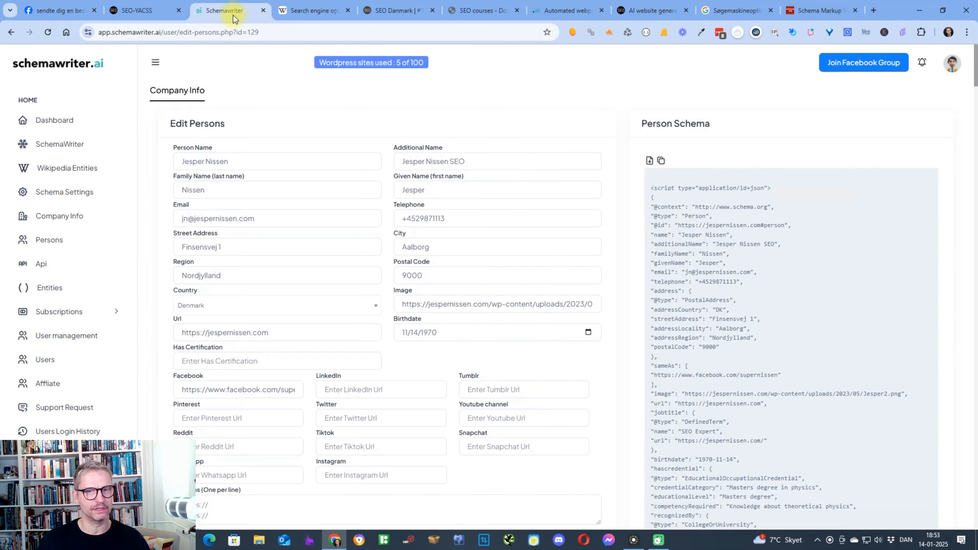